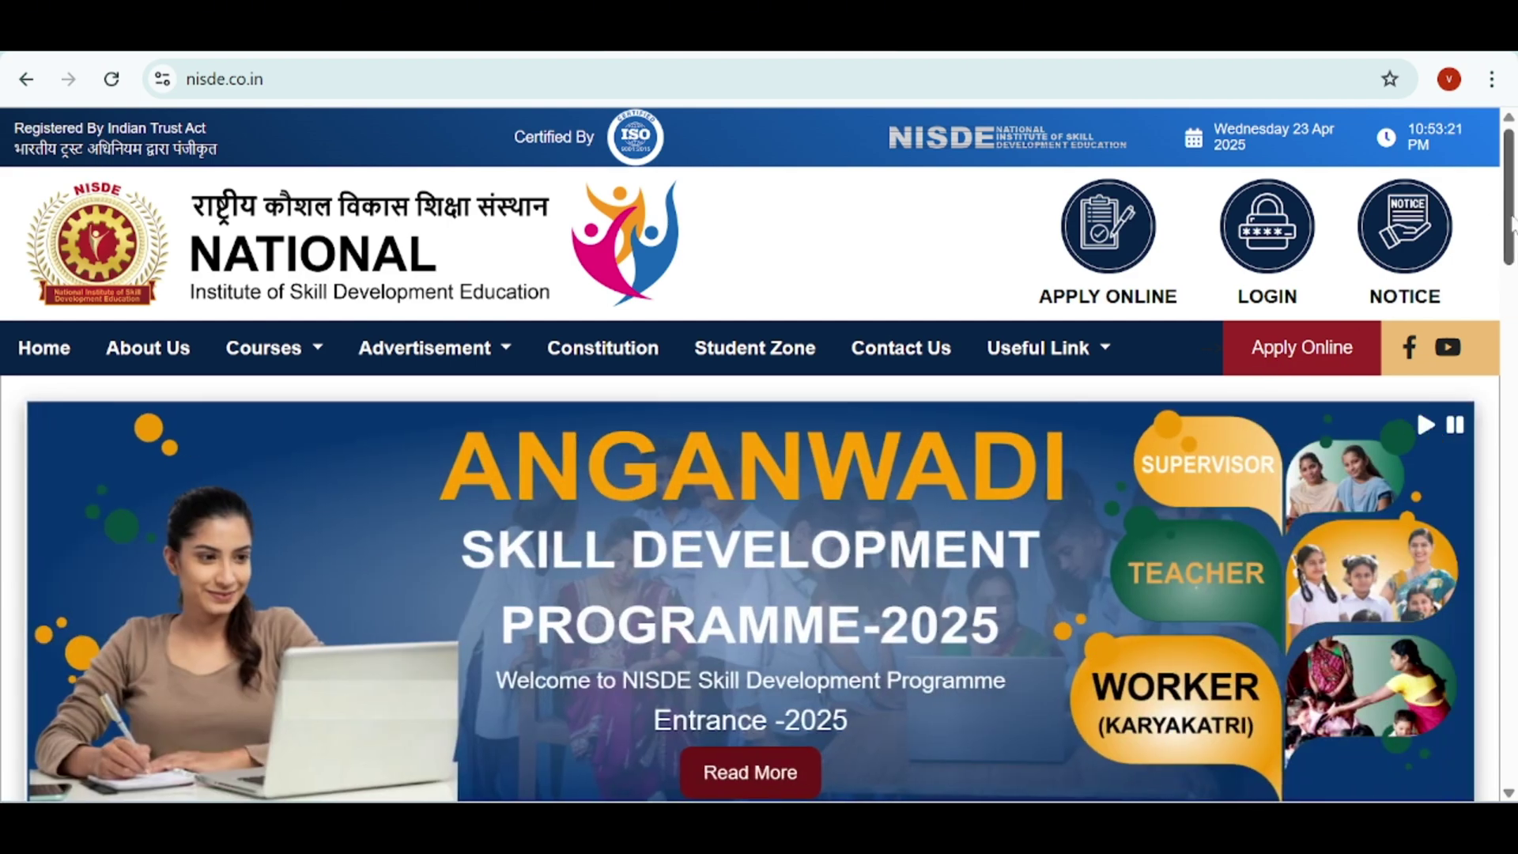
Open the list of advertisements available for online application from the NISDE home page.
{"action": "scroll", "coordinate": [1512, 222], "scroll_direction": "down", "scroll_amount": 3}
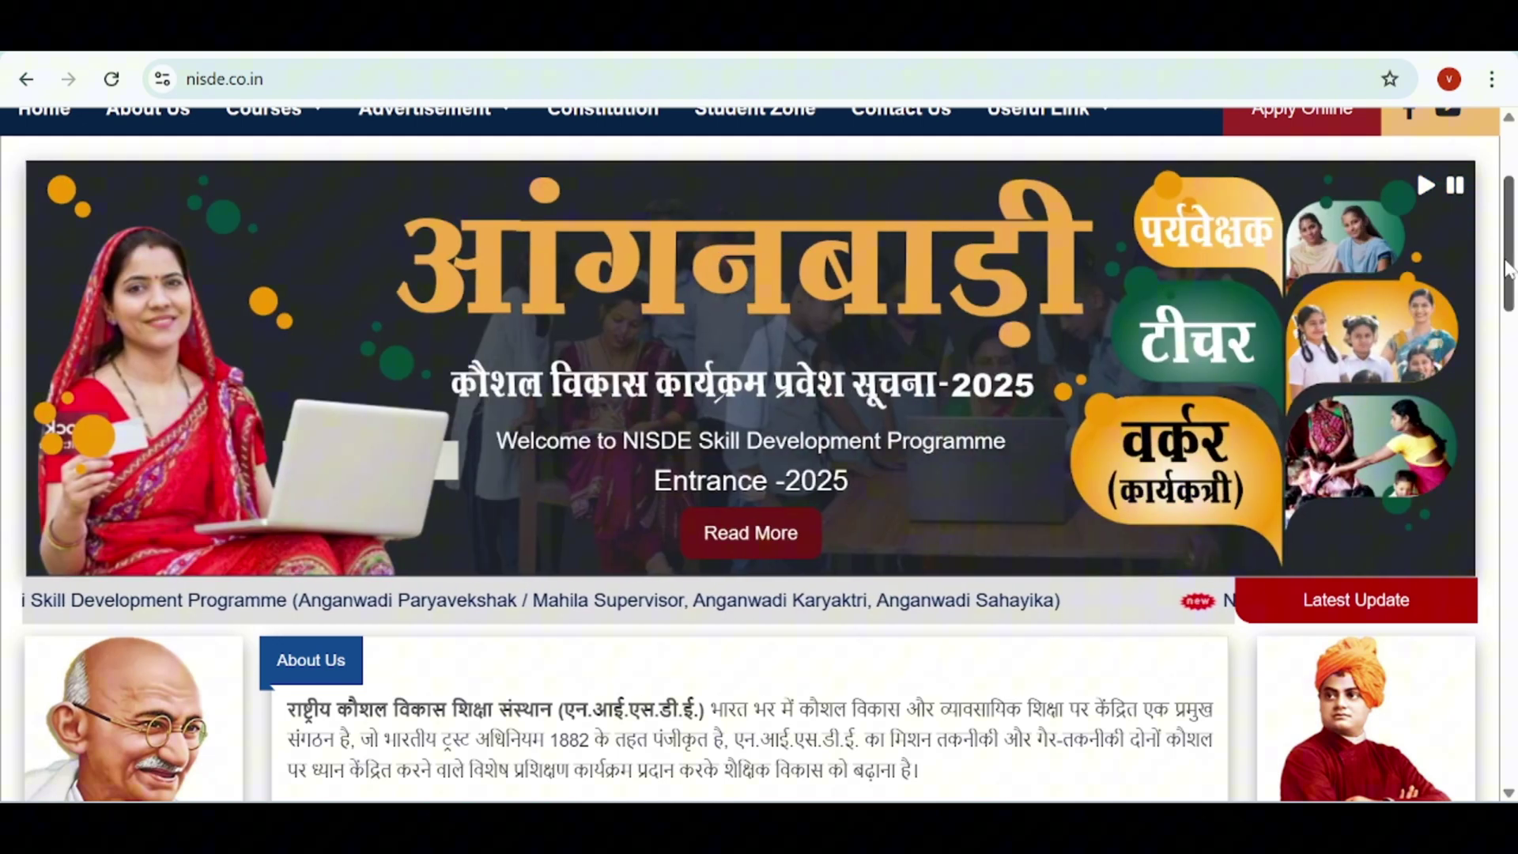
{"action": "left_click_drag", "start_coordinate": [1509, 273], "coordinate": [1509, 284]}
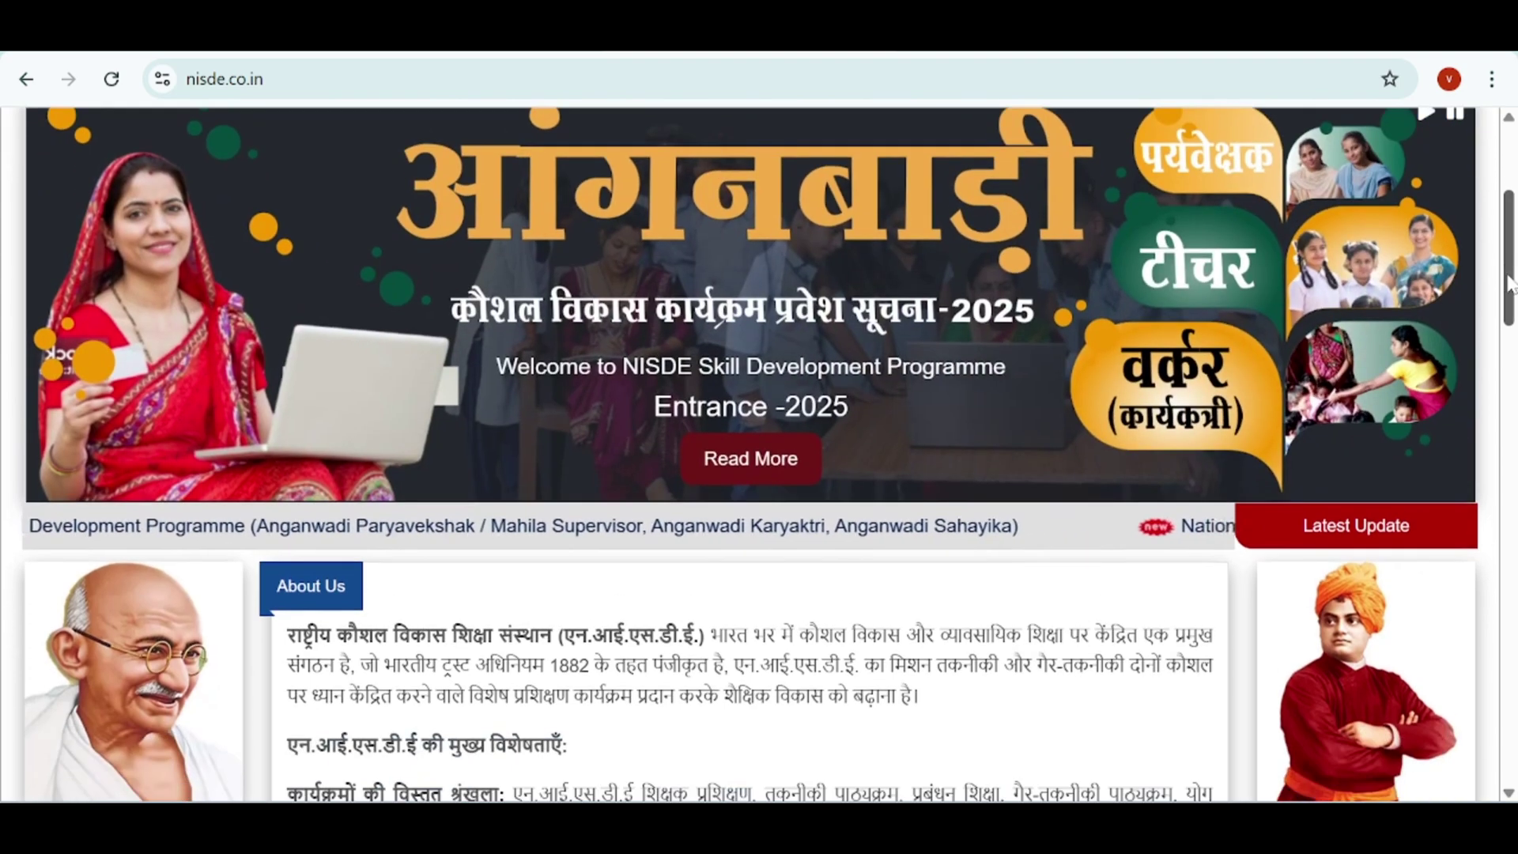
{"action": "scroll", "coordinate": [1510, 285], "scroll_direction": "up", "scroll_amount": 4}
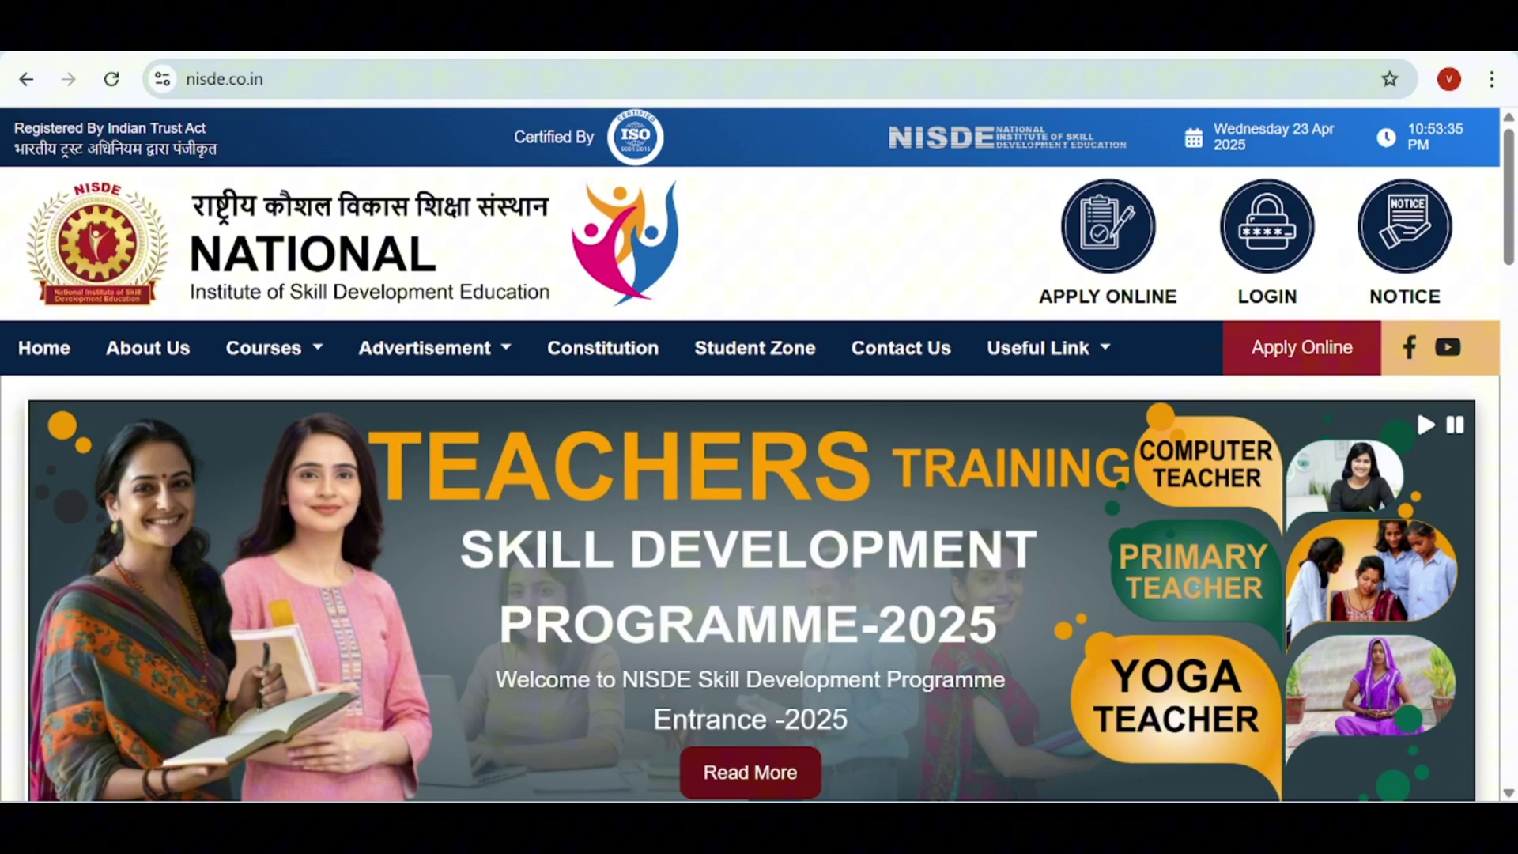
{"action": "left_click", "coordinate": [264, 78]}
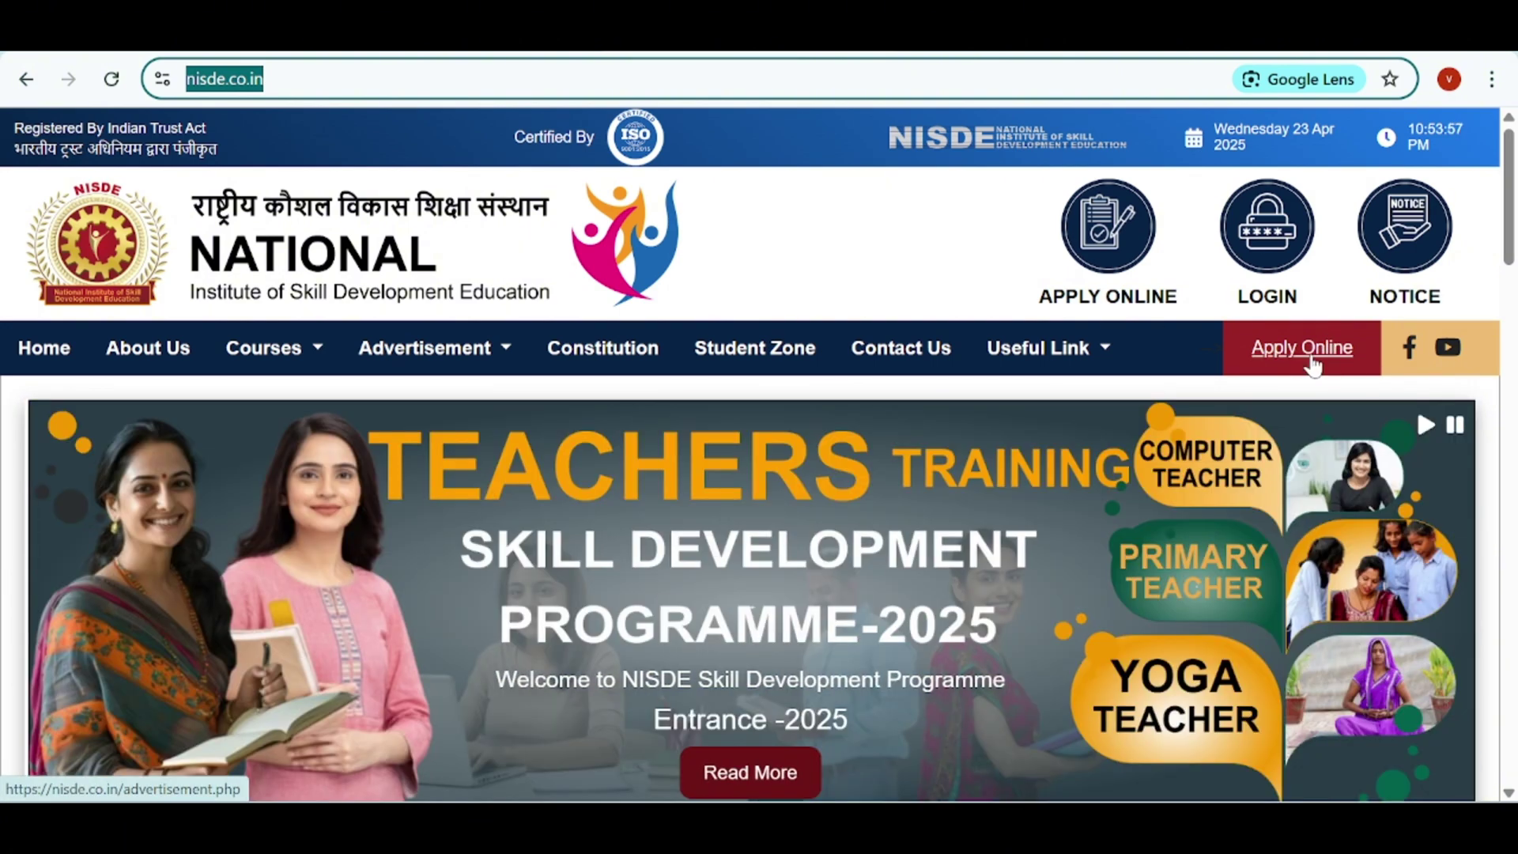
{"action": "left_click", "coordinate": [1313, 370]}
{"action": "left_click", "coordinate": [1312, 365]}
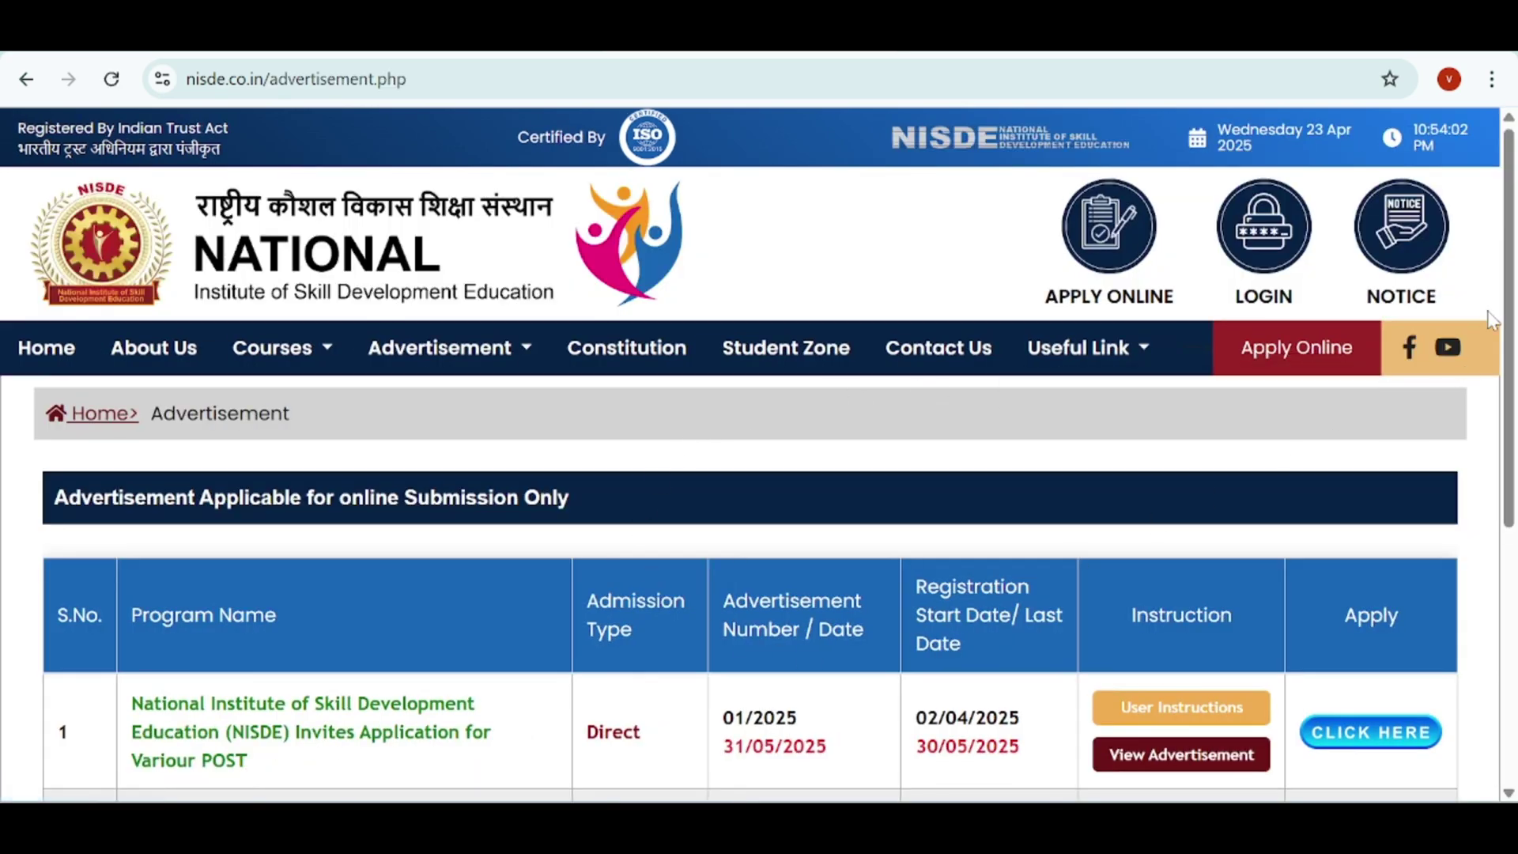
Open the Anganwadi programme's registration form from the advertisement list and choose ANGANWADI SAHAYIKA as the post applied for.
{"action": "left_click_drag", "start_coordinate": [1510, 255], "coordinate": [1515, 337]}
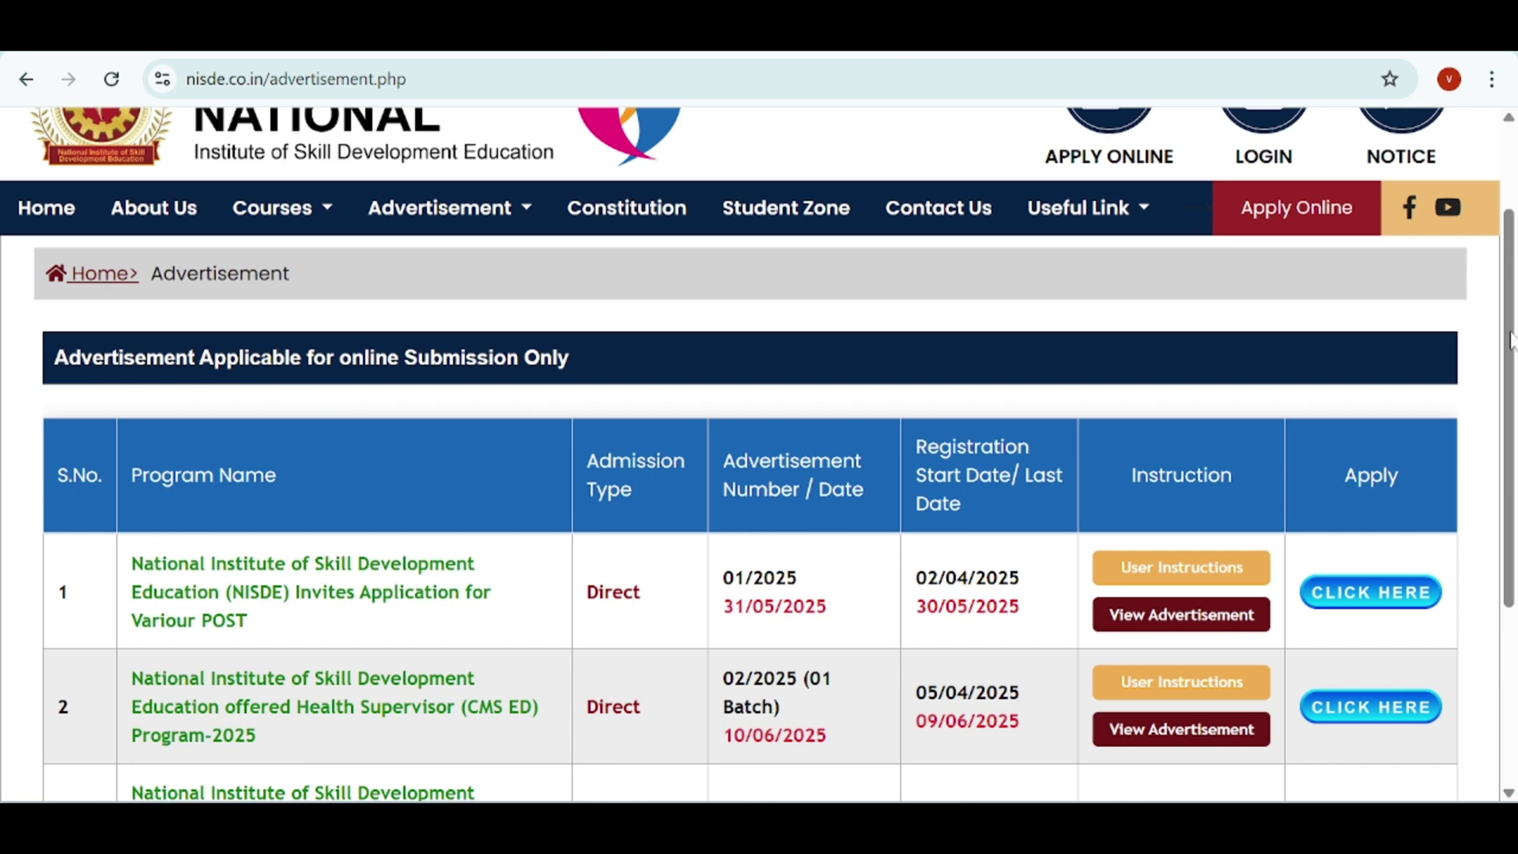
{"action": "left_click_drag", "start_coordinate": [1512, 339], "coordinate": [1514, 490]}
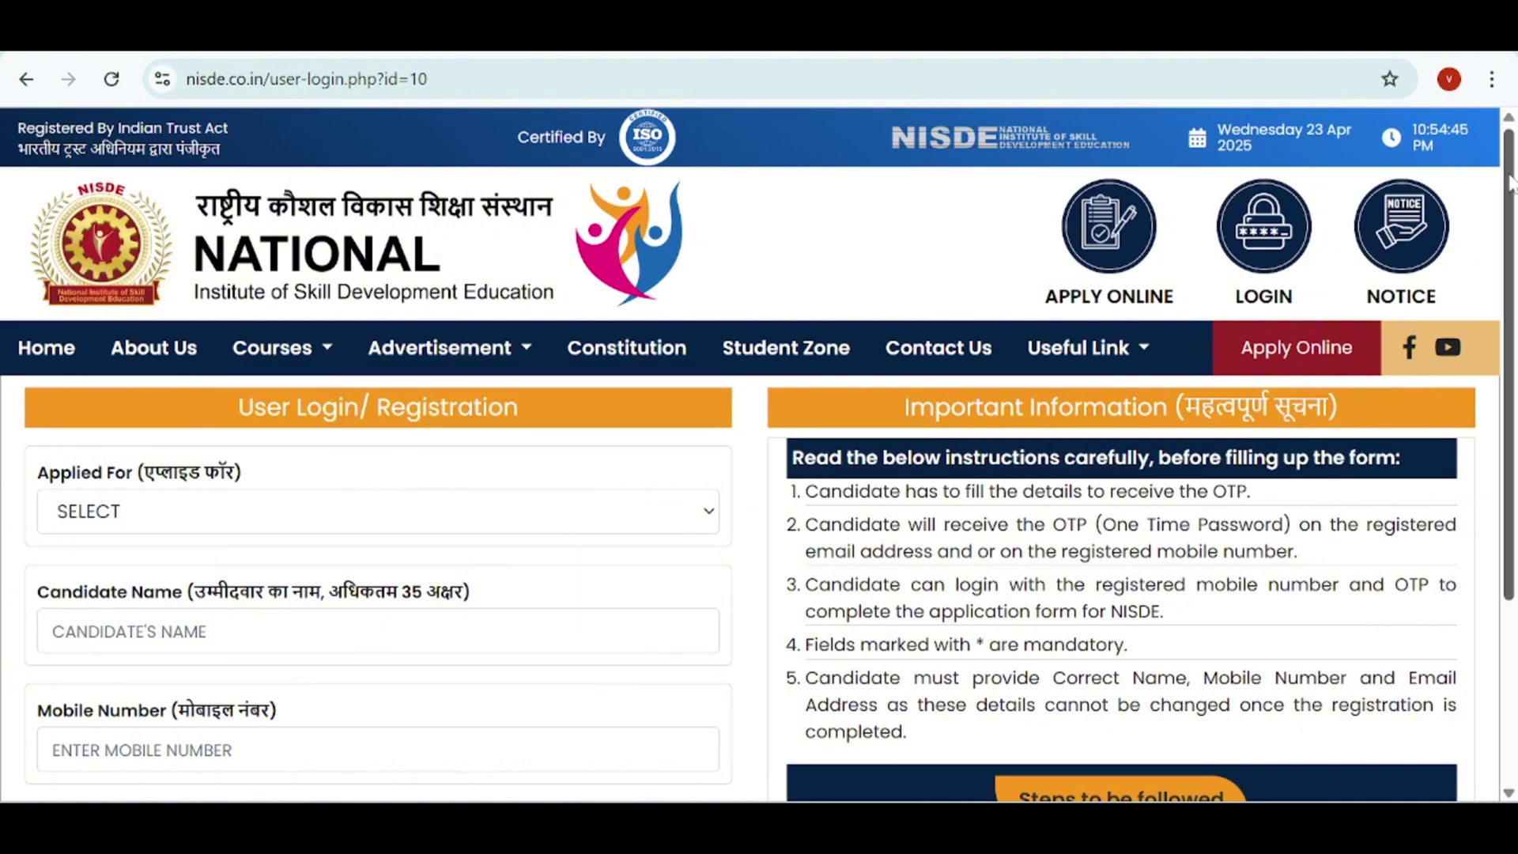
{"action": "left_click_drag", "start_coordinate": [1510, 181], "coordinate": [1511, 264]}
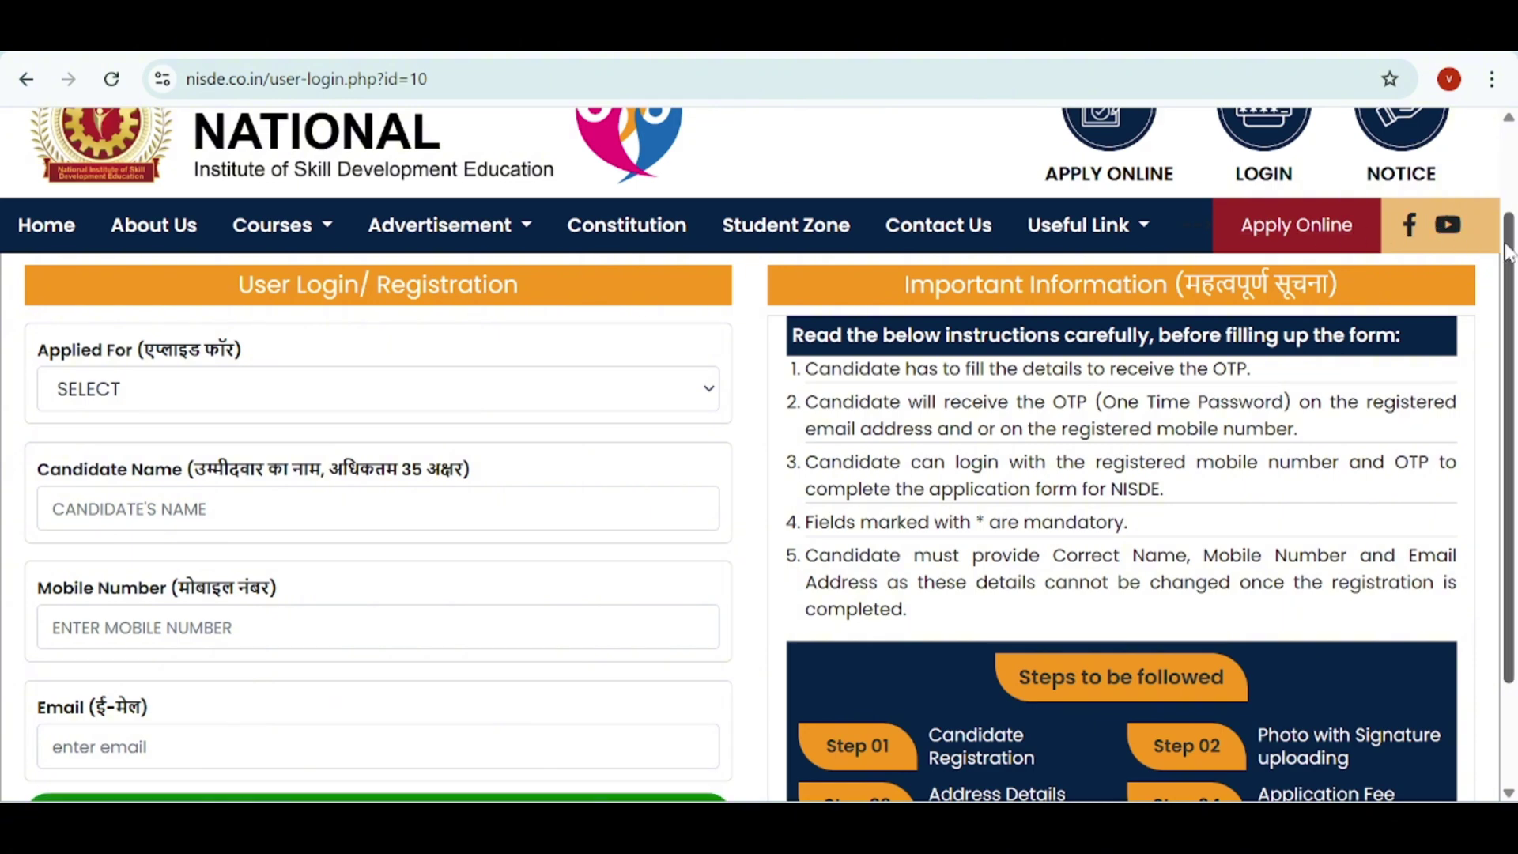
{"action": "left_click_drag", "start_coordinate": [1508, 252], "coordinate": [1513, 336]}
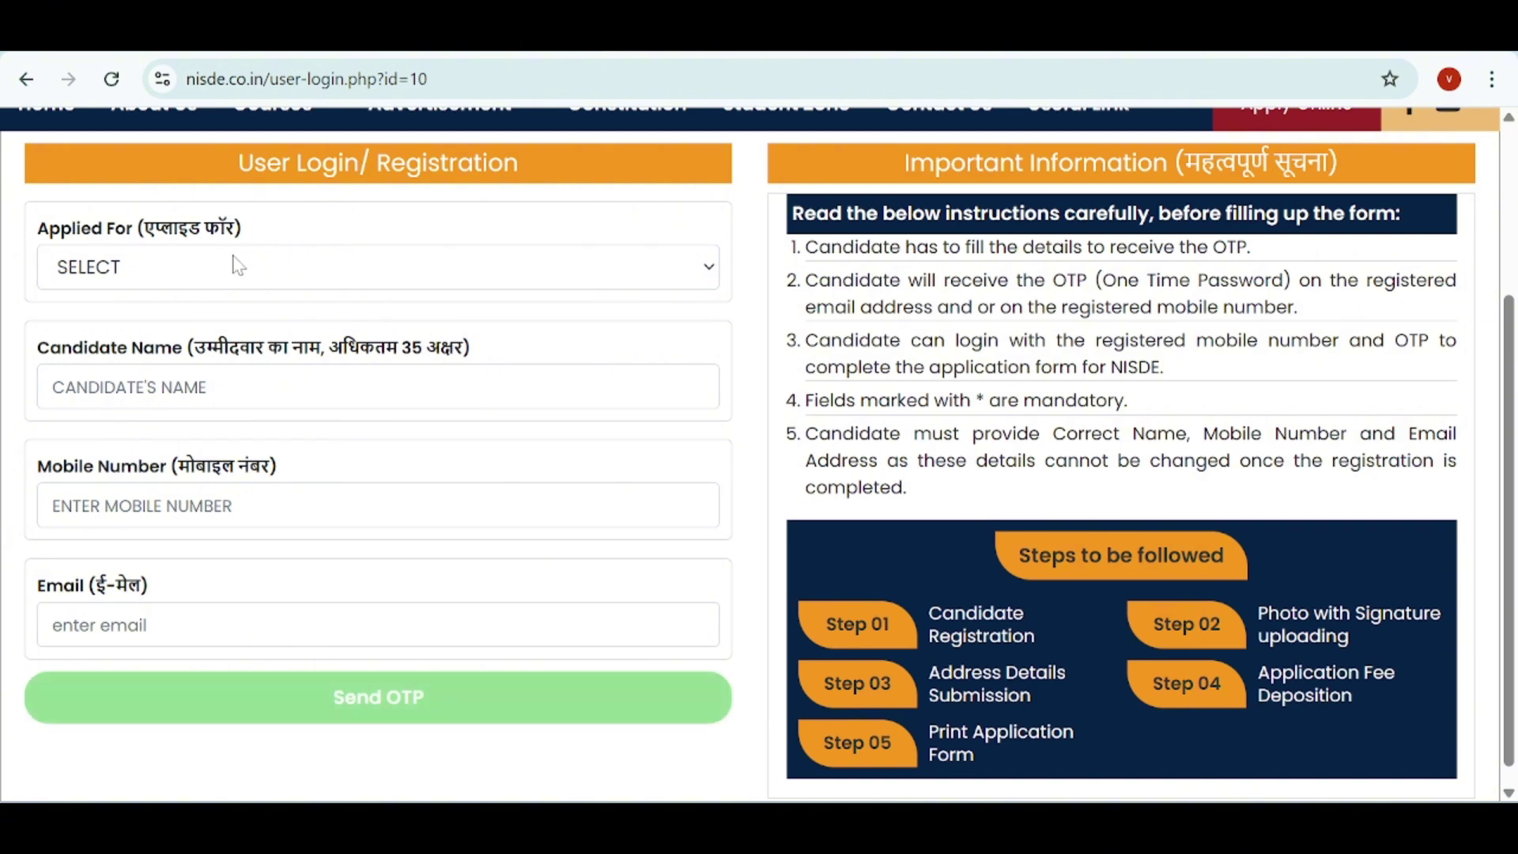
{"action": "left_click", "coordinate": [248, 274]}
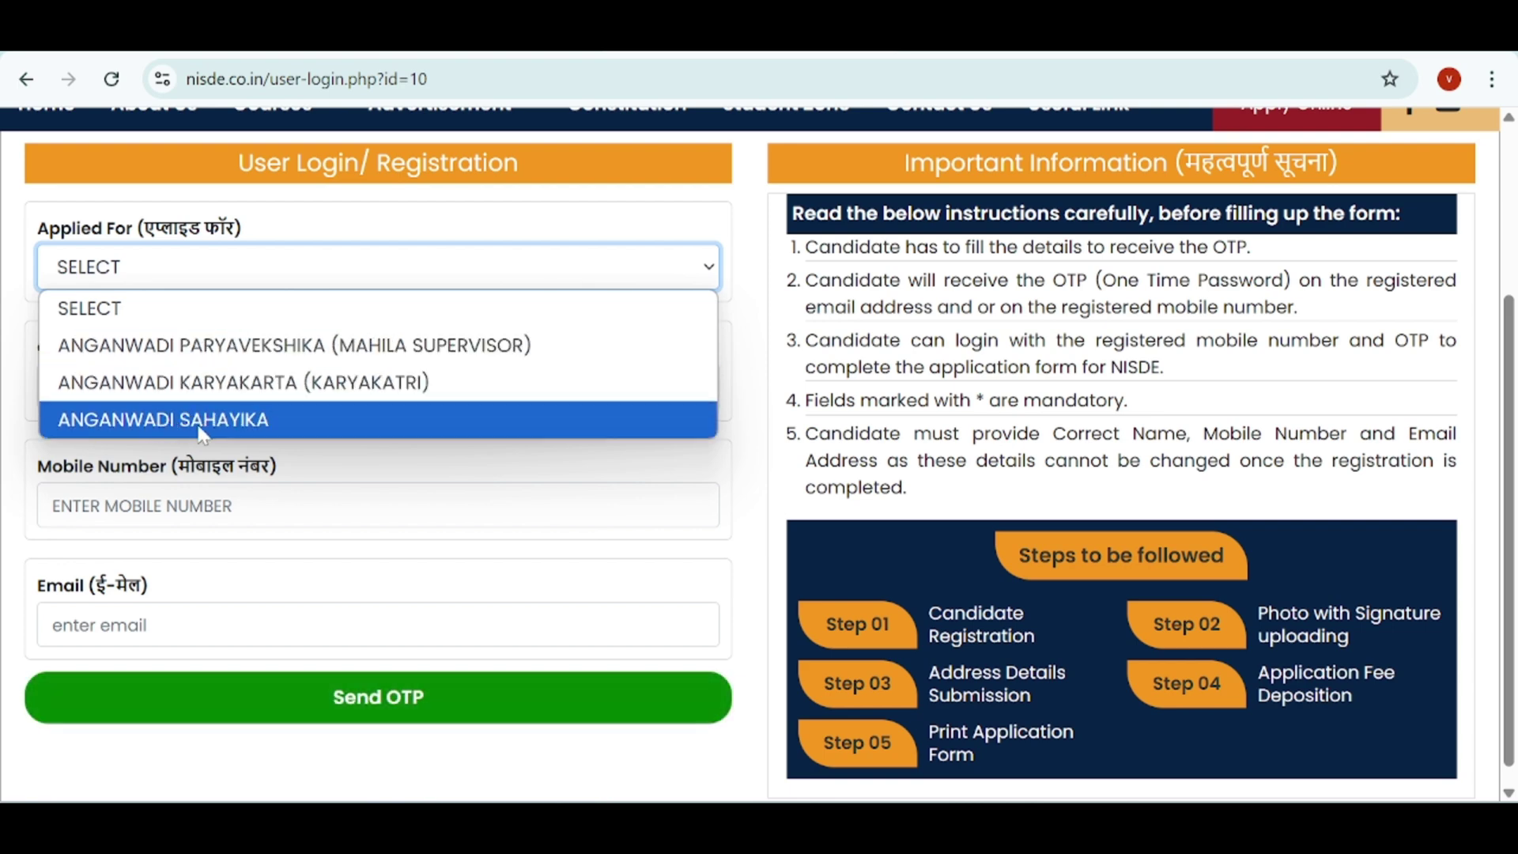
{"action": "left_click", "coordinate": [248, 427]}
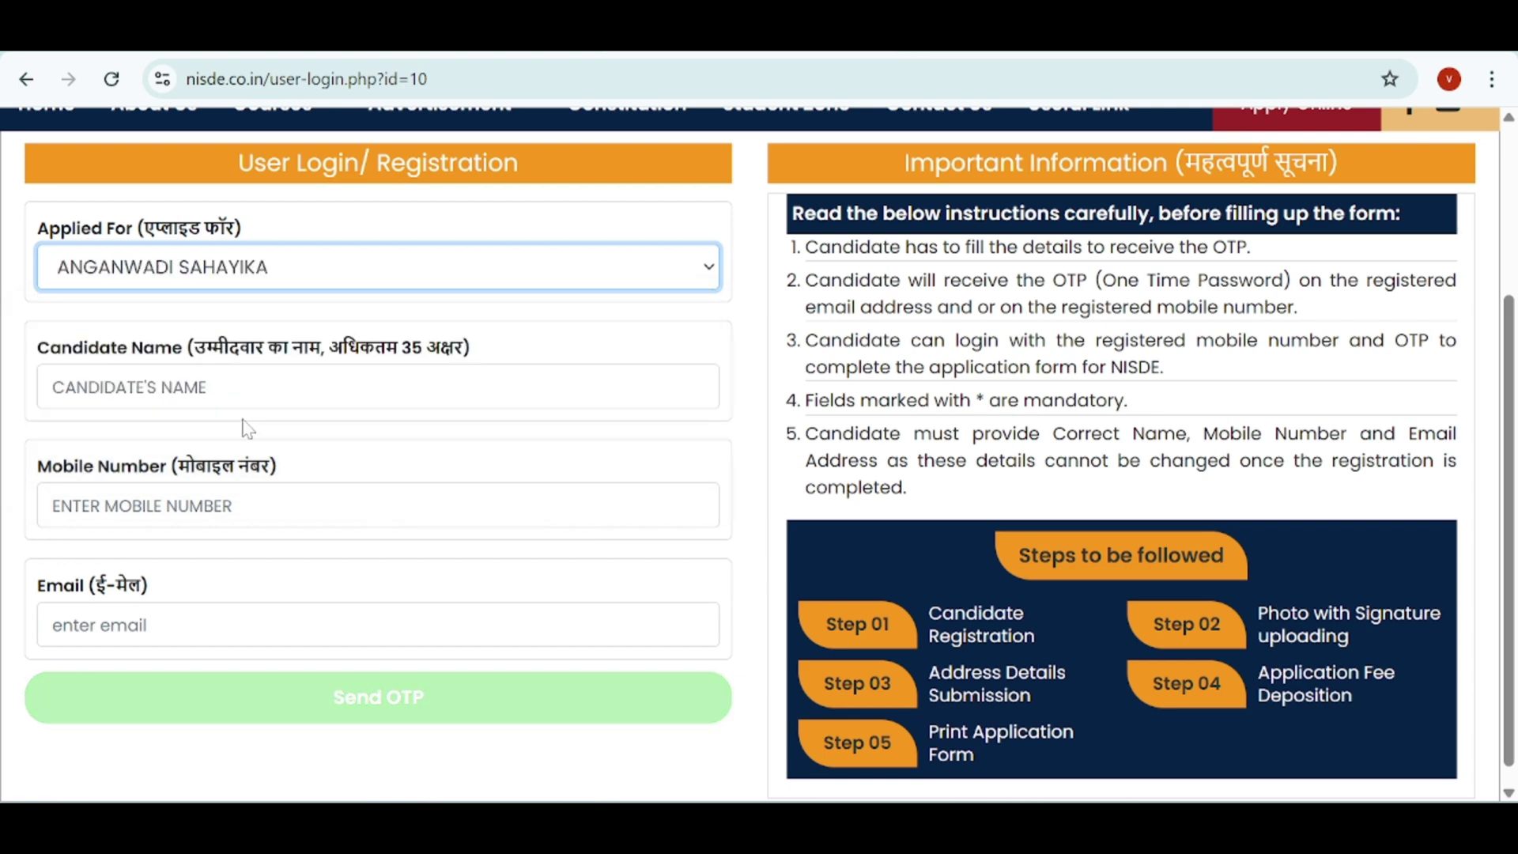
Complete the candidate registration with the candidate's name and agree to the Important Note.
{"action": "left_click", "coordinate": [237, 387]}
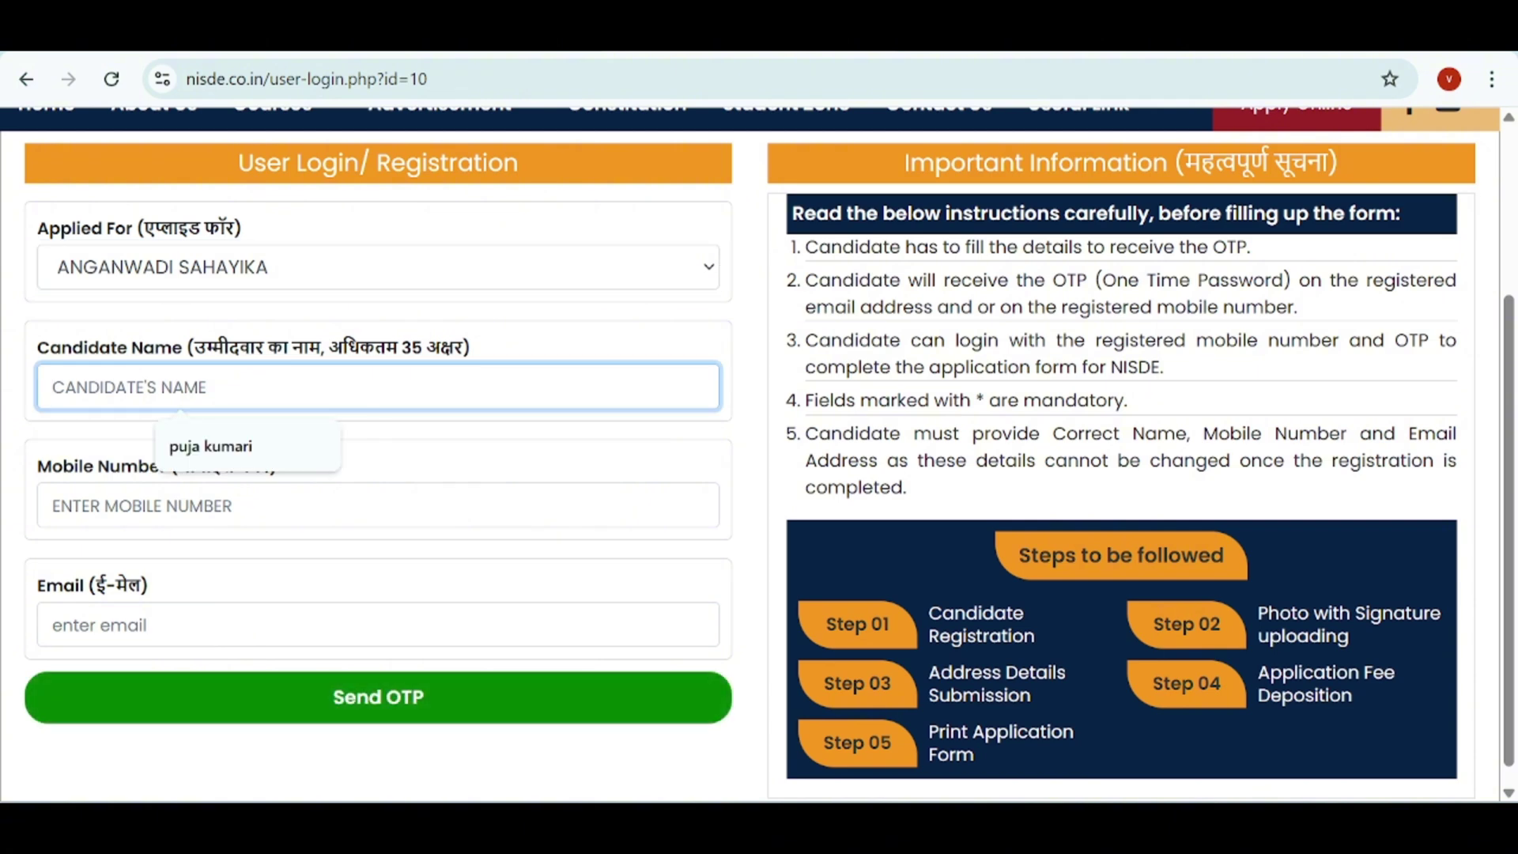
{"action": "left_click", "coordinate": [534, 286]}
{"action": "left_click", "coordinate": [534, 286]}
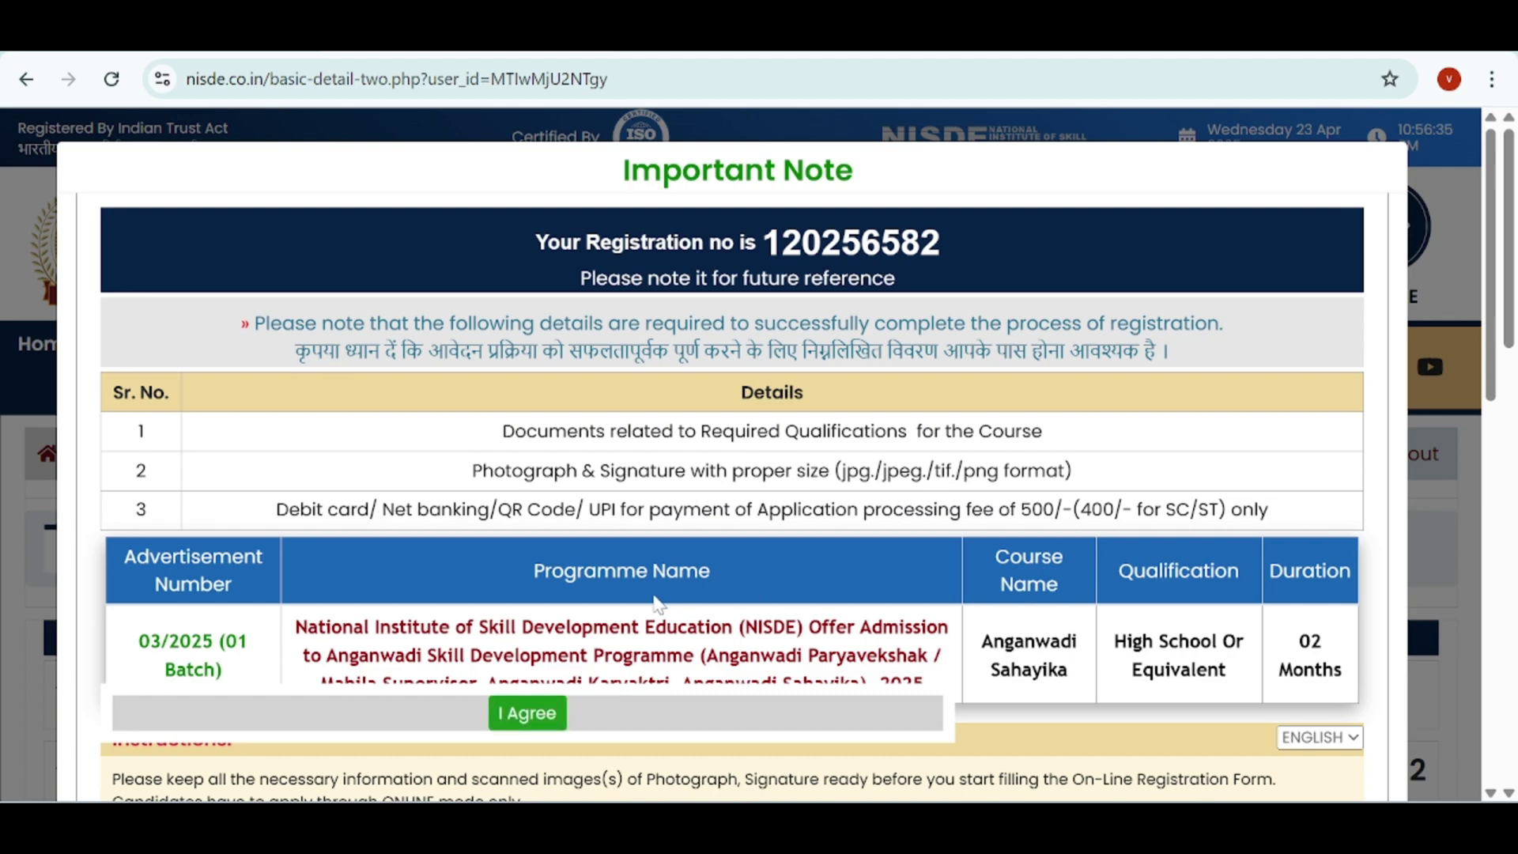
{"action": "left_click", "coordinate": [532, 716]}
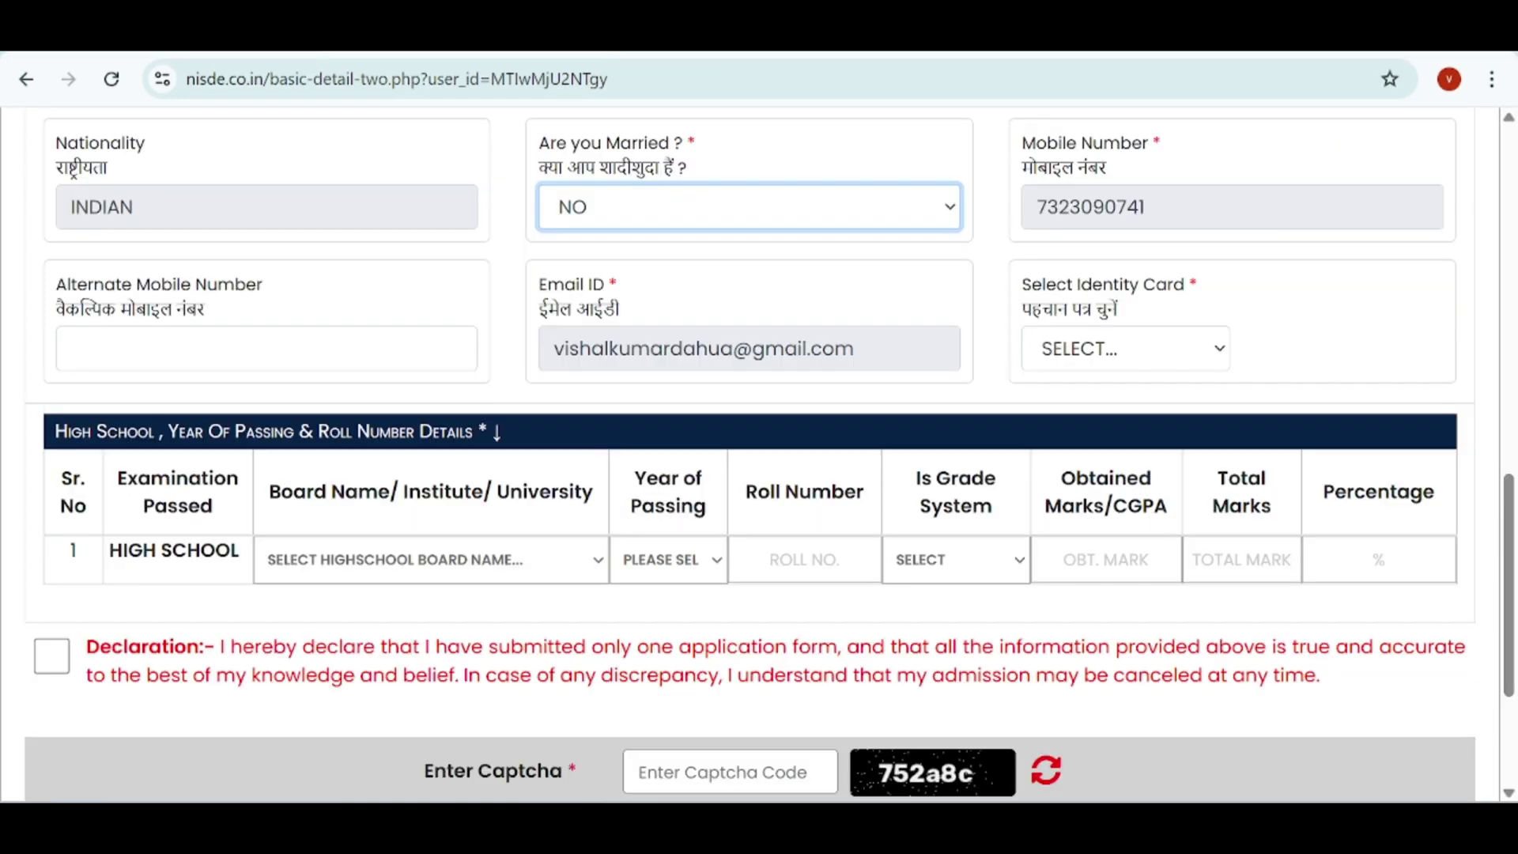
Review the board names offered for the high school entry in the qualification table.
{"action": "left_click", "coordinate": [266, 349]}
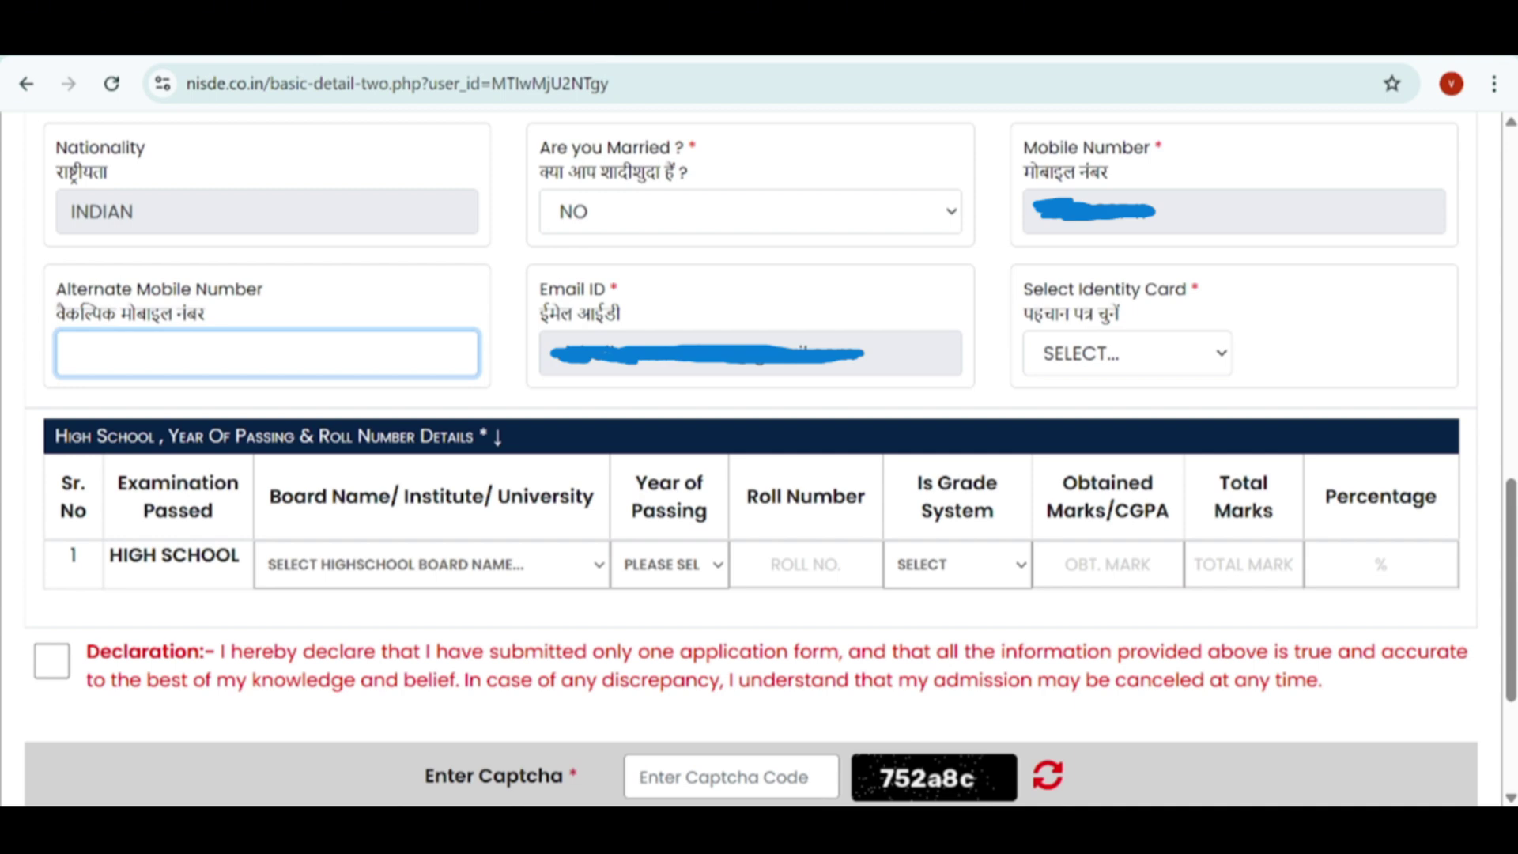
{"action": "scroll", "coordinate": [296, 300], "scroll_direction": "down", "scroll_amount": 3}
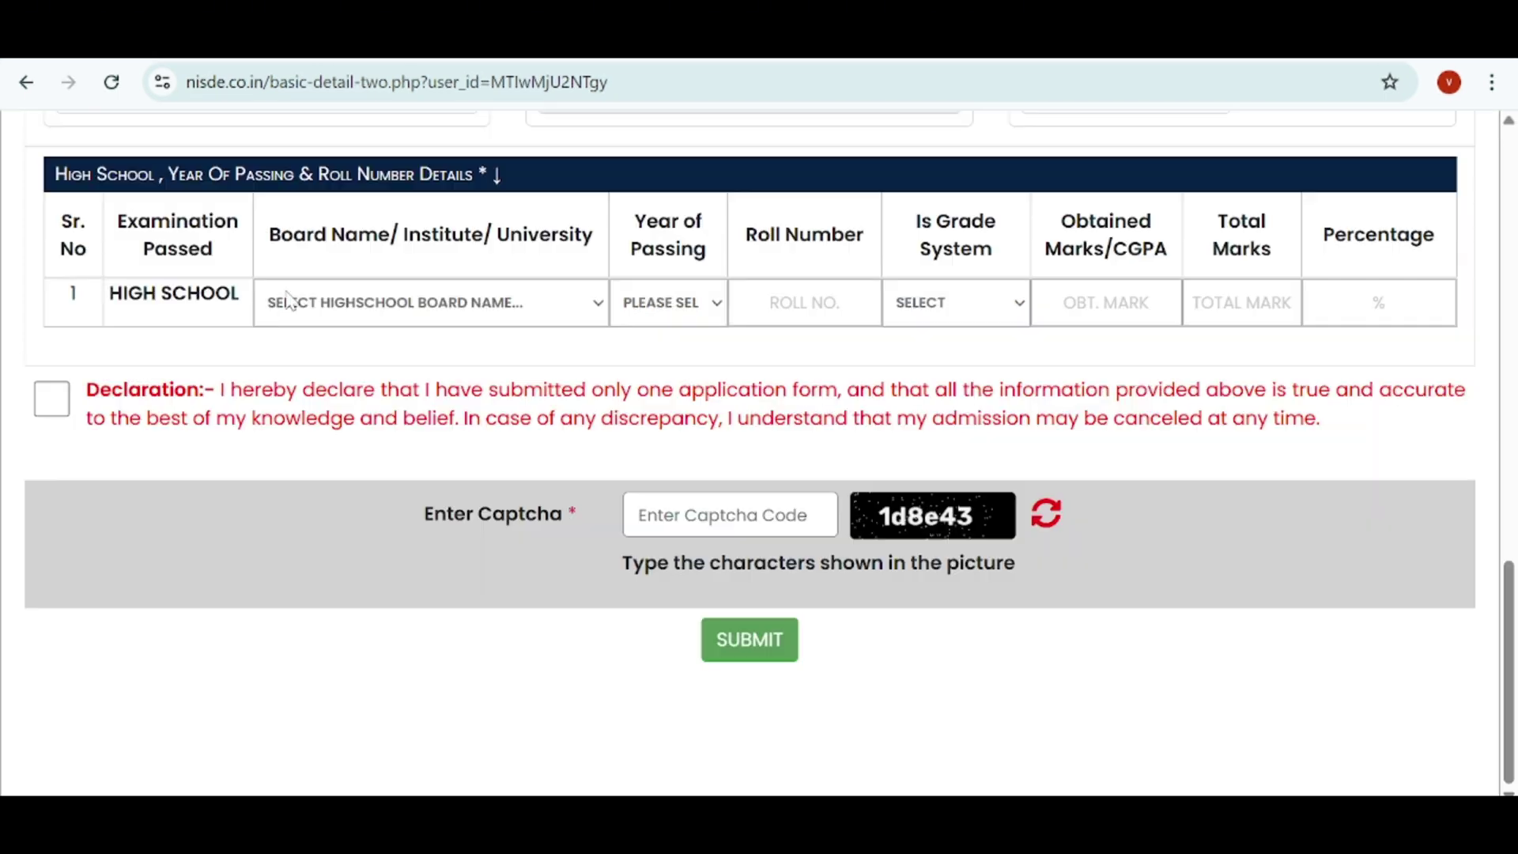
{"action": "left_click", "coordinate": [336, 307]}
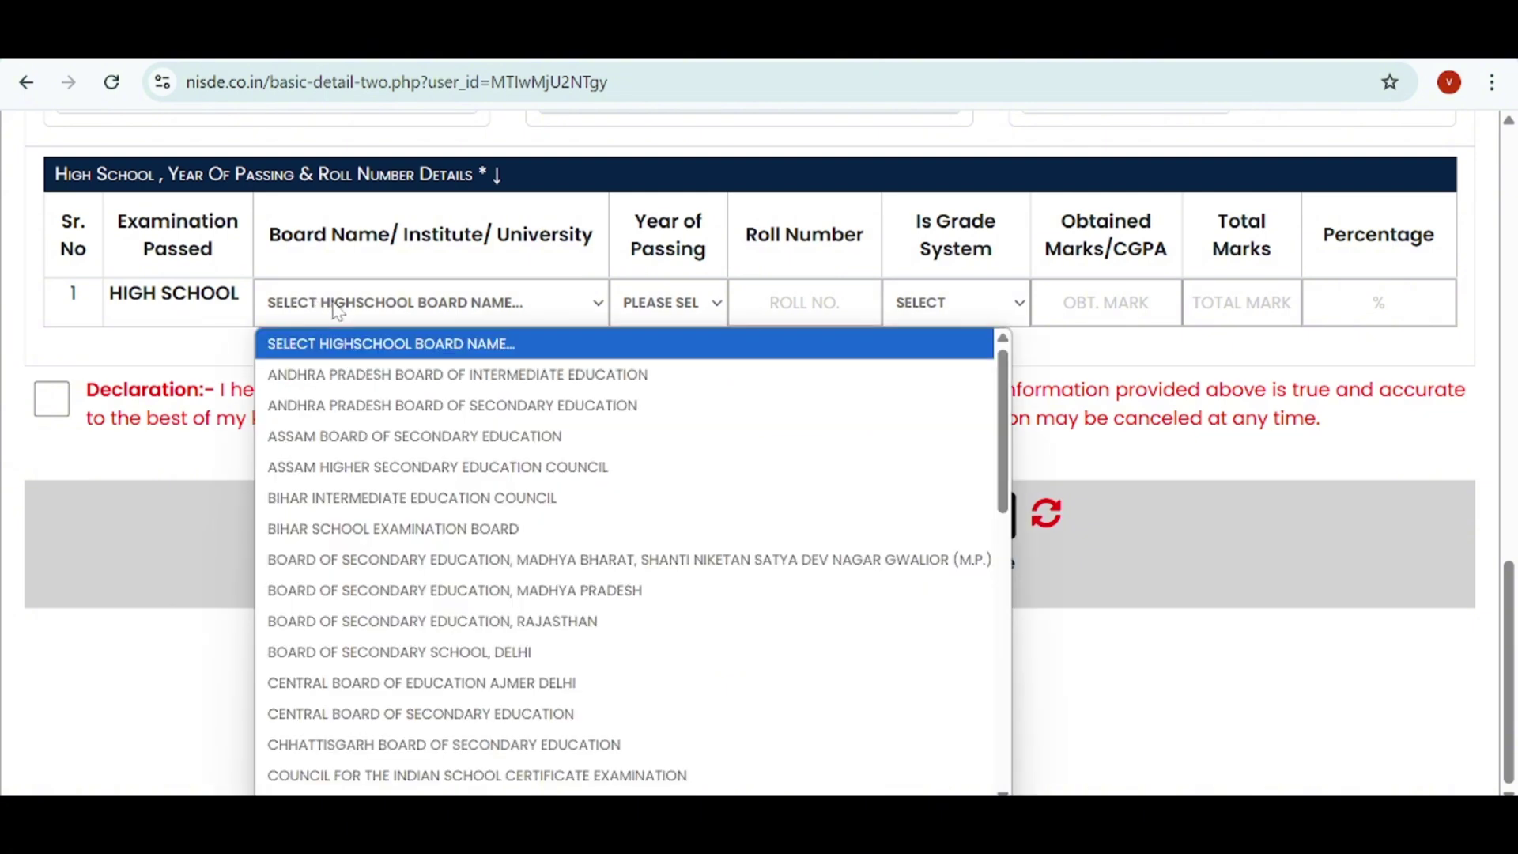
{"action": "left_click", "coordinate": [338, 308]}
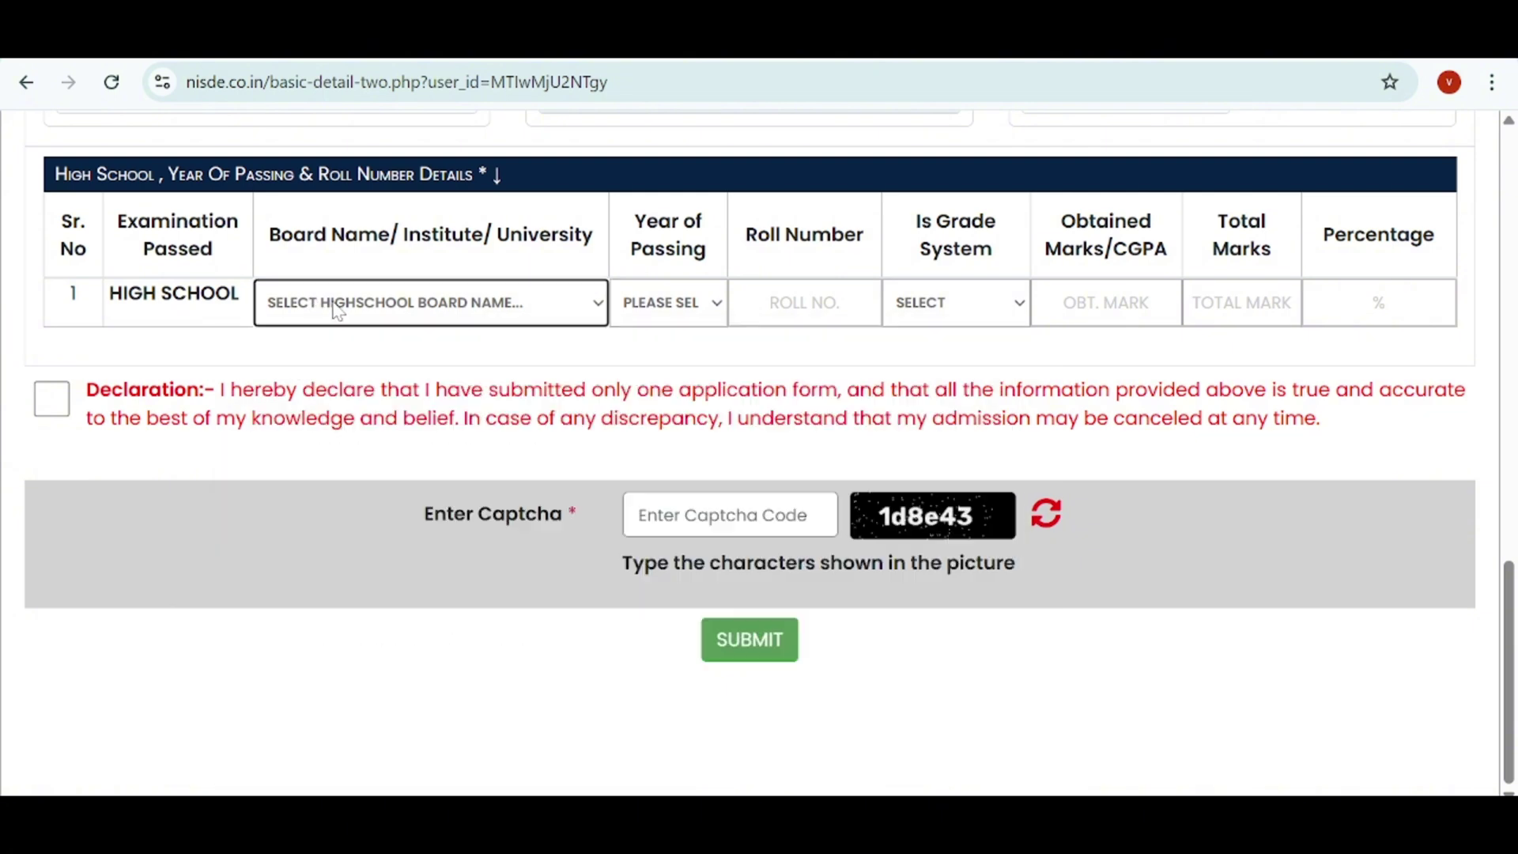
{"action": "left_click", "coordinate": [597, 317]}
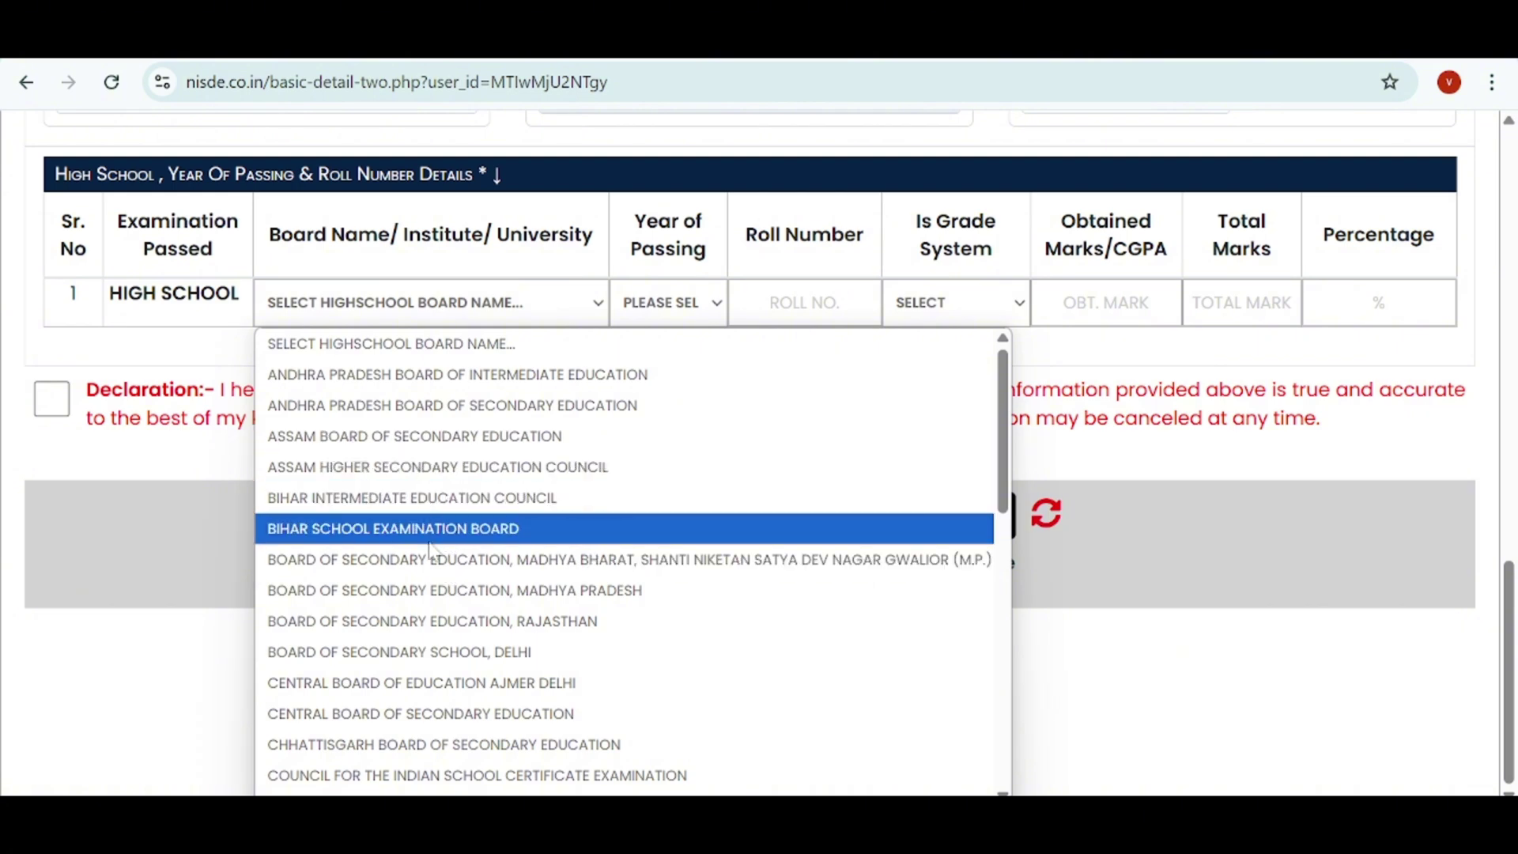
{"action": "left_click", "coordinate": [451, 305]}
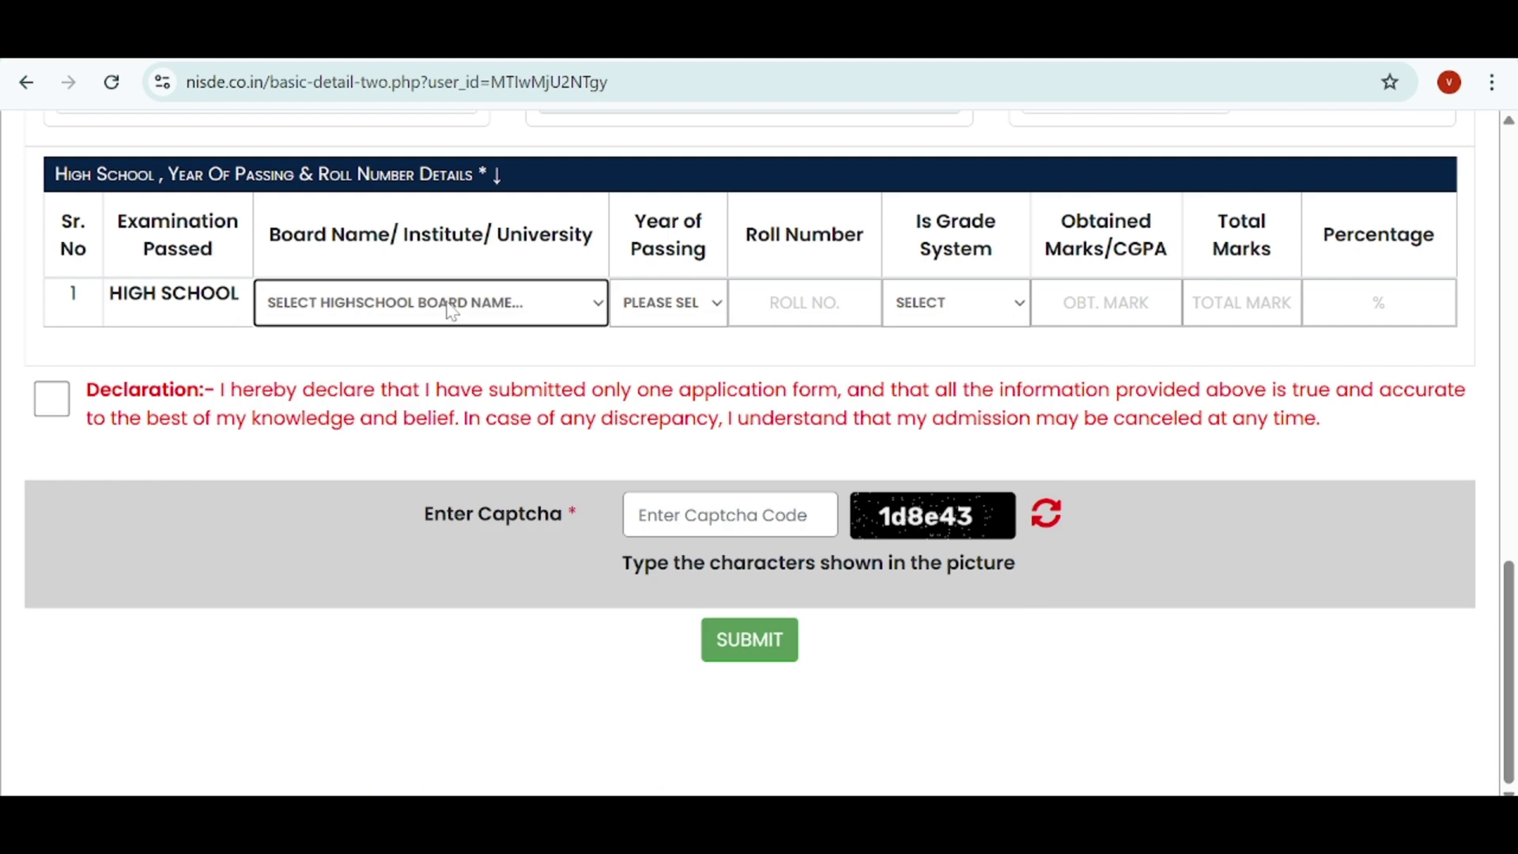
Review the year of passing, roll number and grade system fields of the high school entry.
{"action": "left_click", "coordinate": [680, 309]}
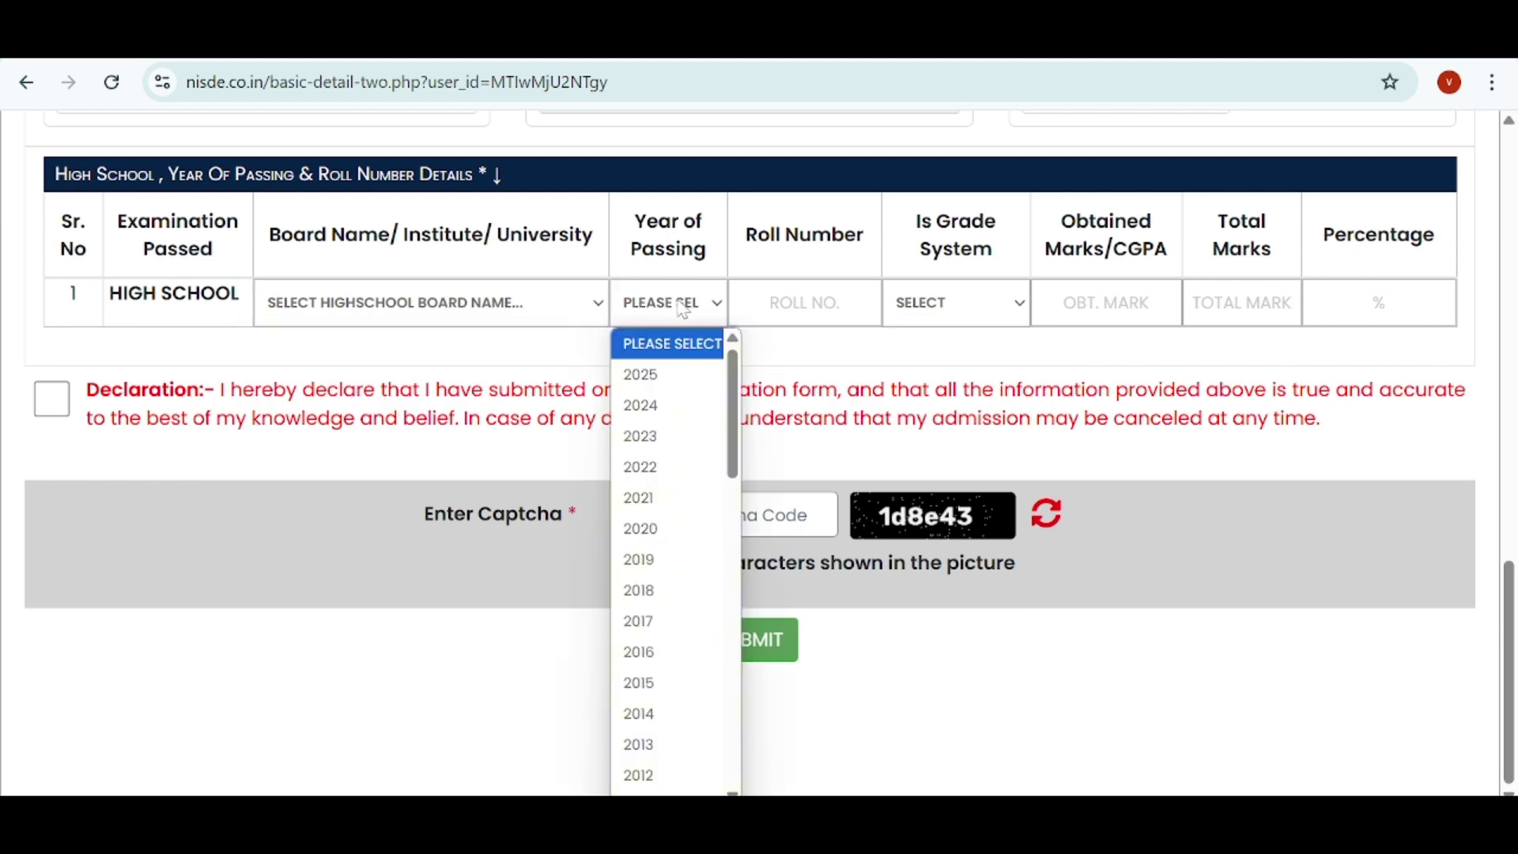
{"action": "mouse_move", "coordinate": [726, 378]}
{"action": "left_mouse_down"}
{"action": "mouse_move", "coordinate": [729, 544]}
{"action": "mouse_move", "coordinate": [731, 352]}
{"action": "left_mouse_up"}
{"action": "key", "text": "Escape"}
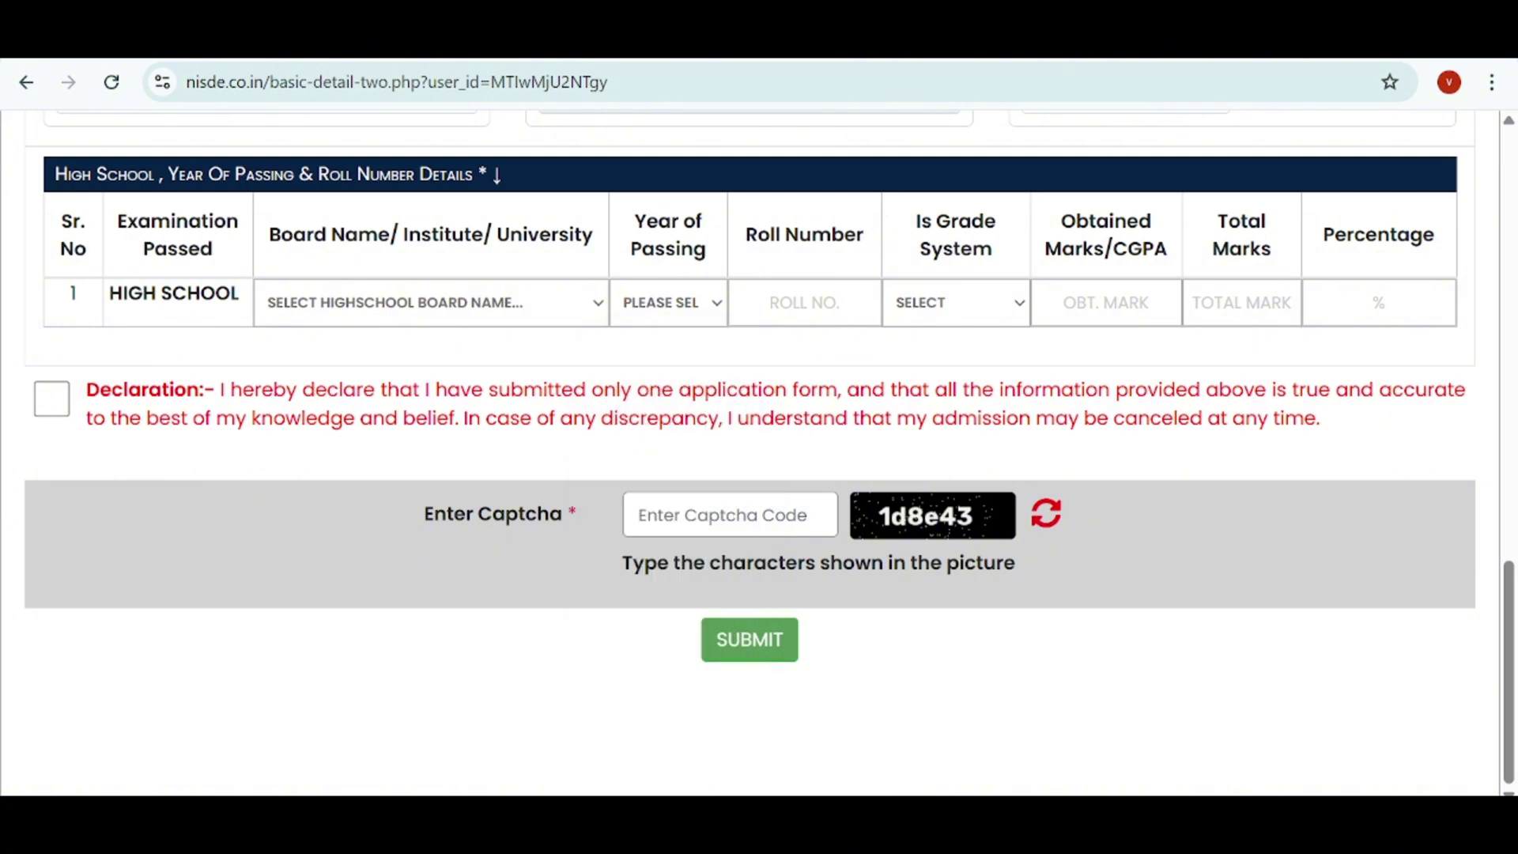
{"action": "left_click", "coordinate": [804, 303]}
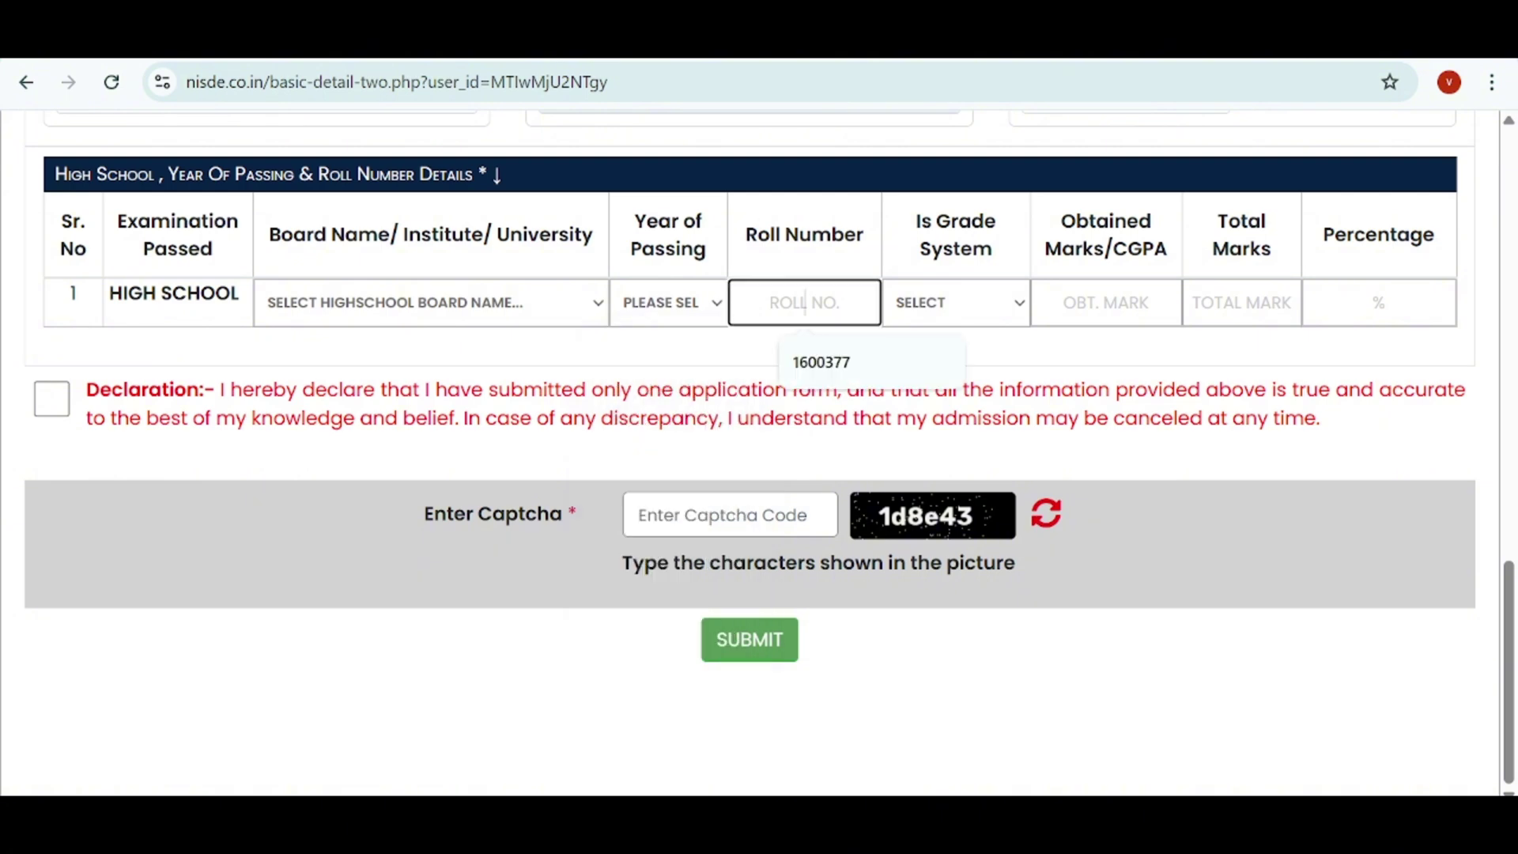
{"action": "left_click", "coordinate": [694, 303]}
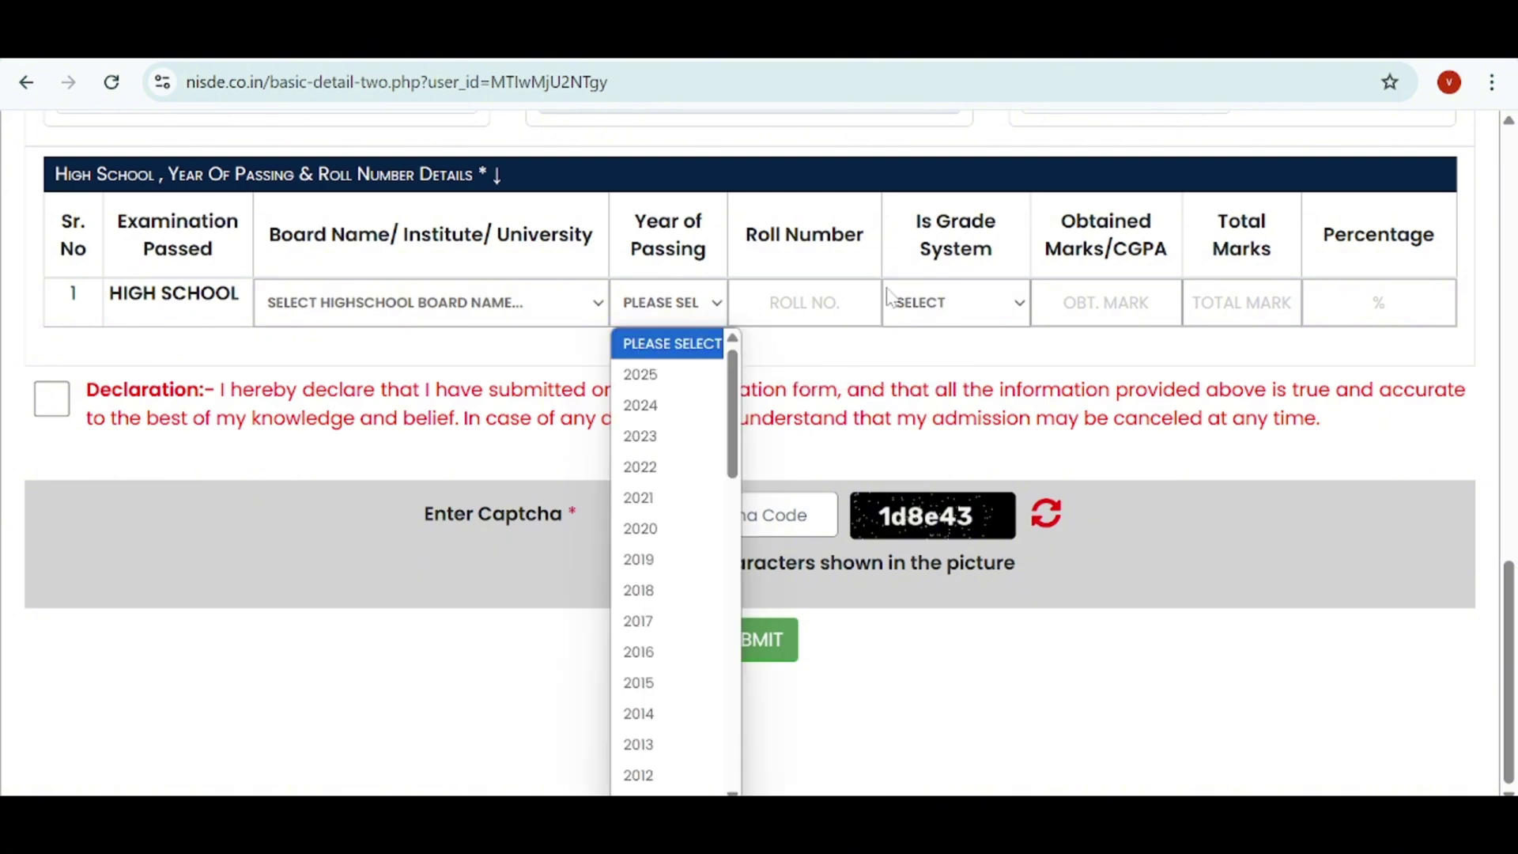
{"action": "left_click", "coordinate": [722, 296]}
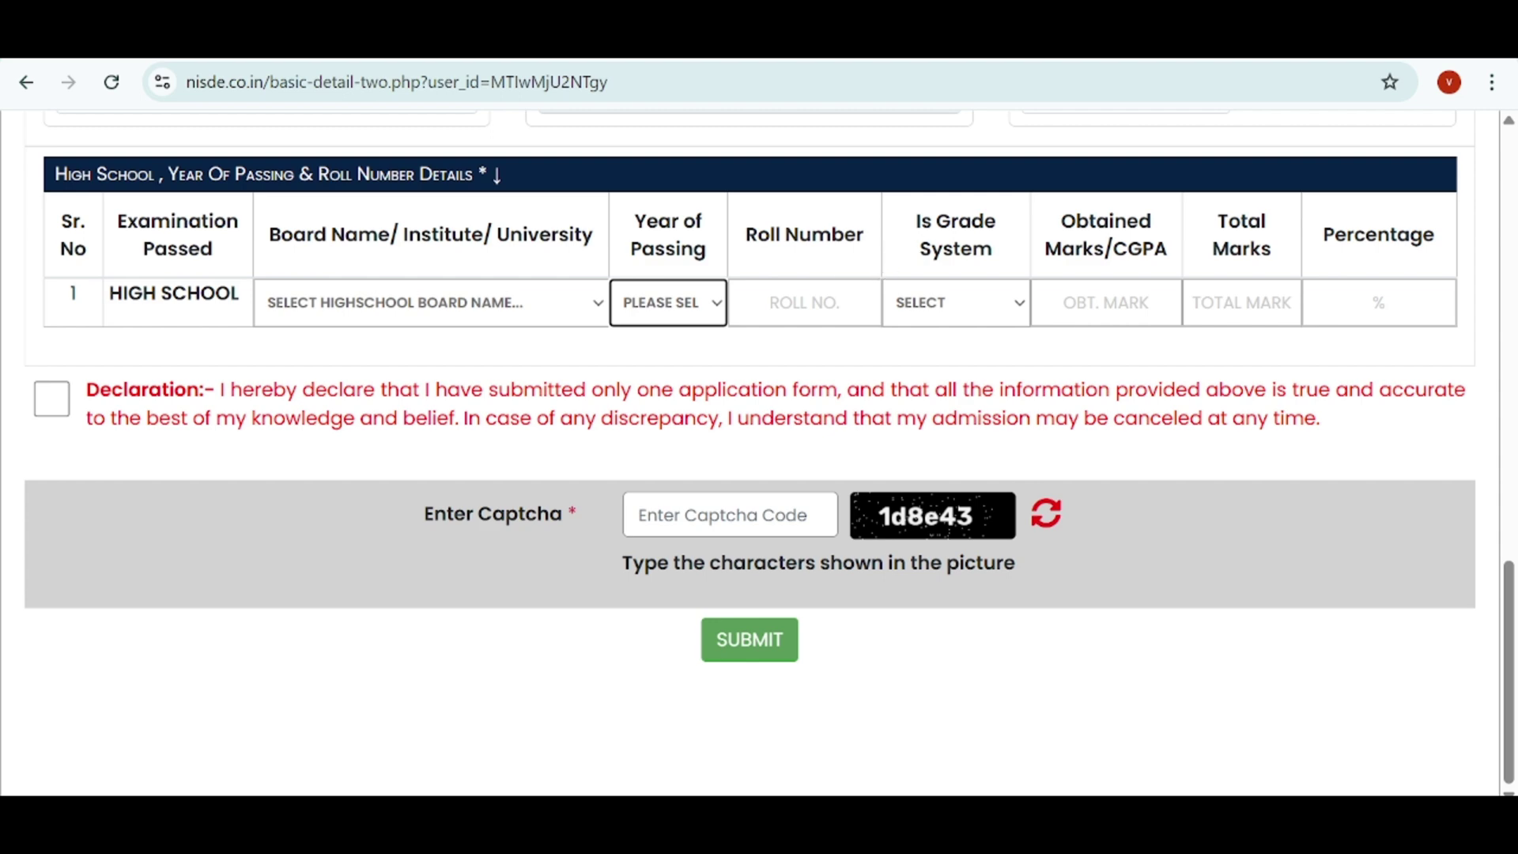
{"action": "left_click", "coordinate": [978, 307]}
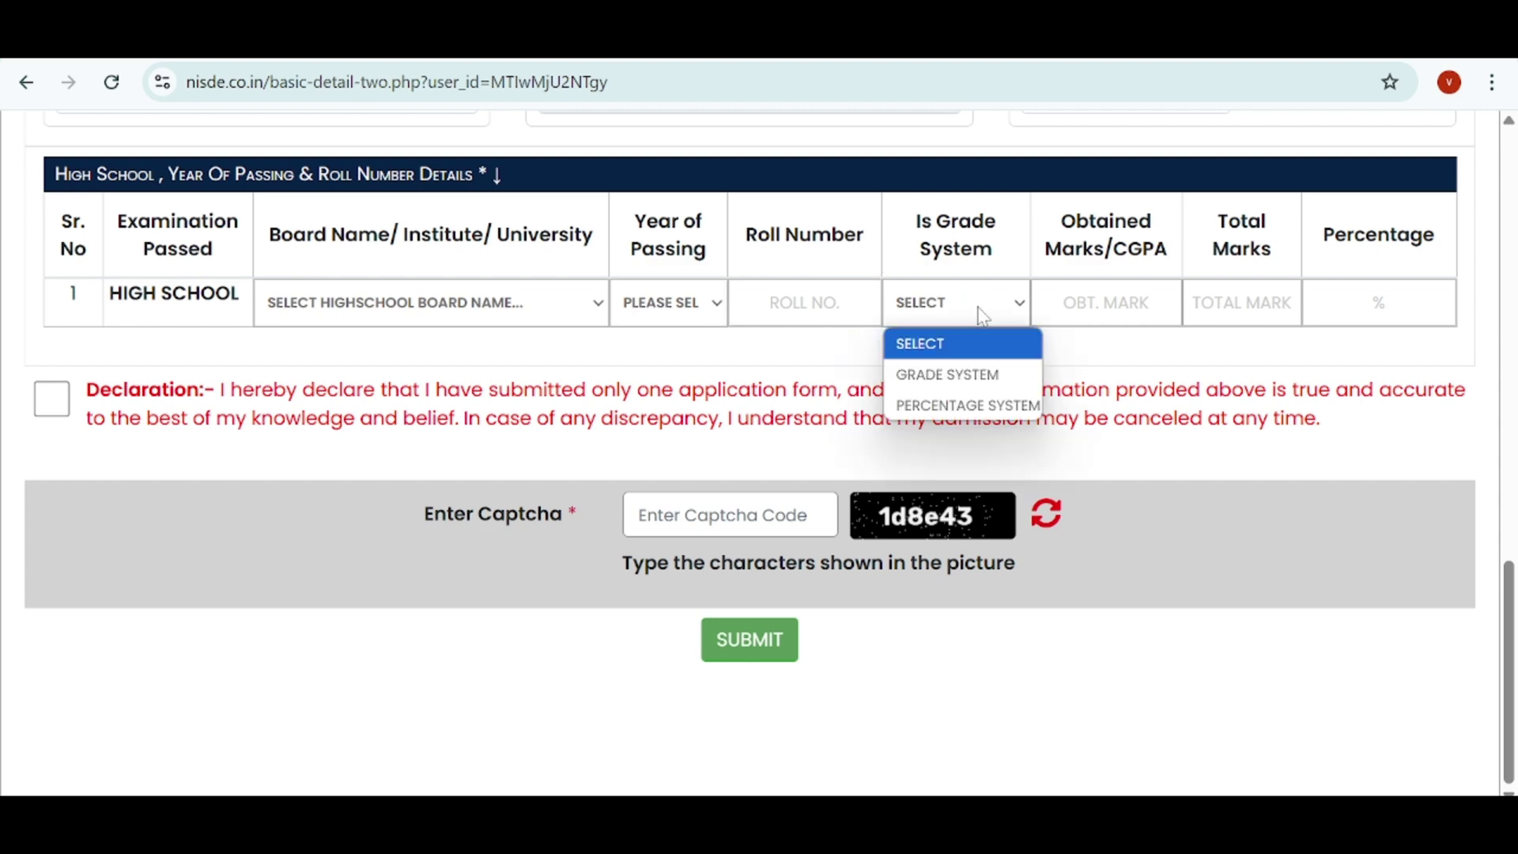
{"action": "left_click", "coordinate": [930, 348]}
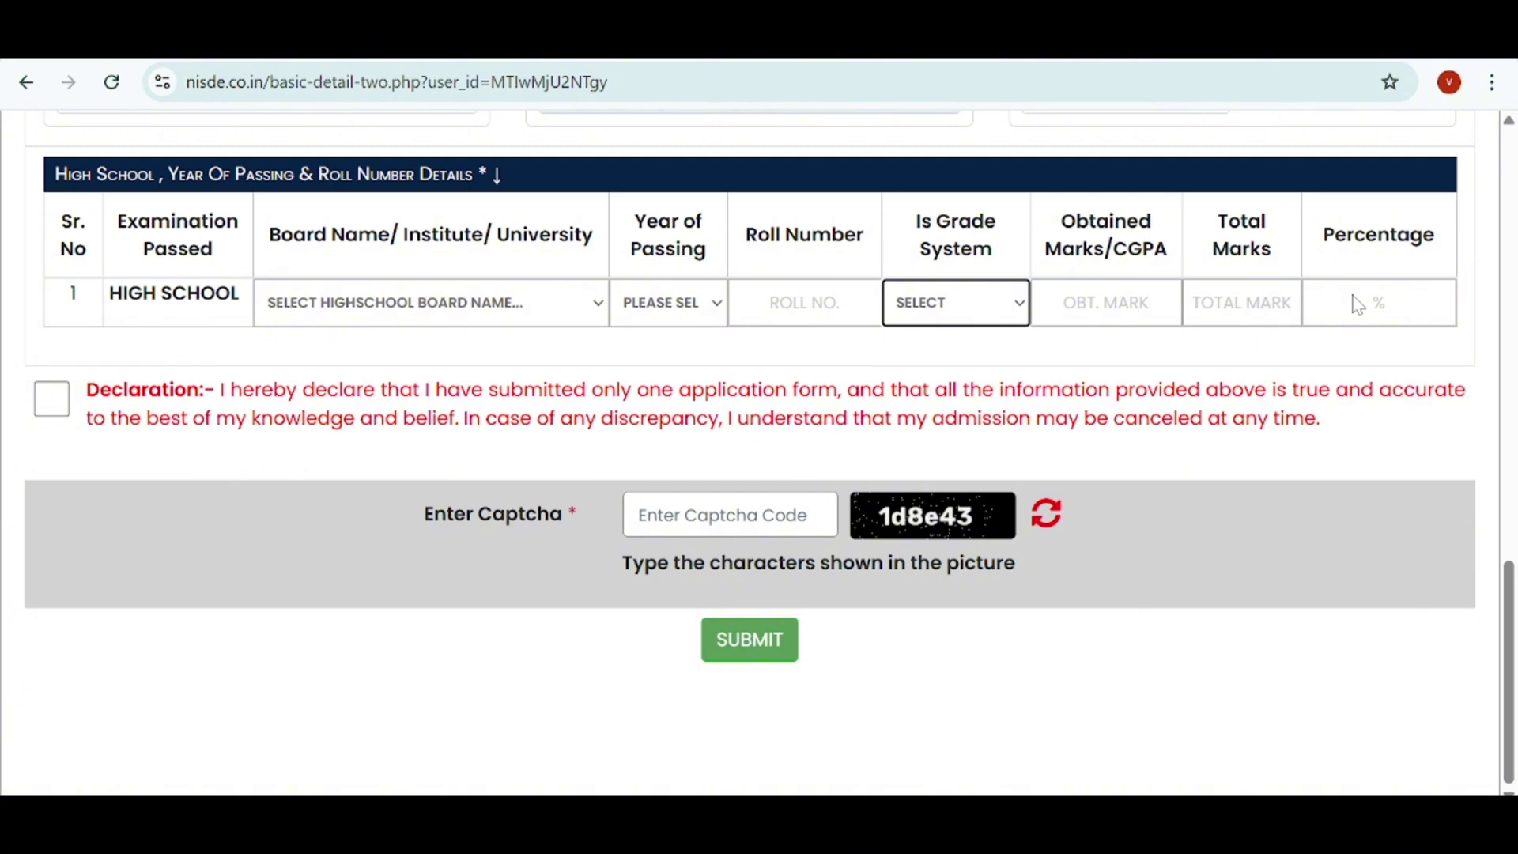
Set the high school obtained marks to 400 and the total marks to 500.
{"action": "left_click", "coordinate": [1106, 303]}
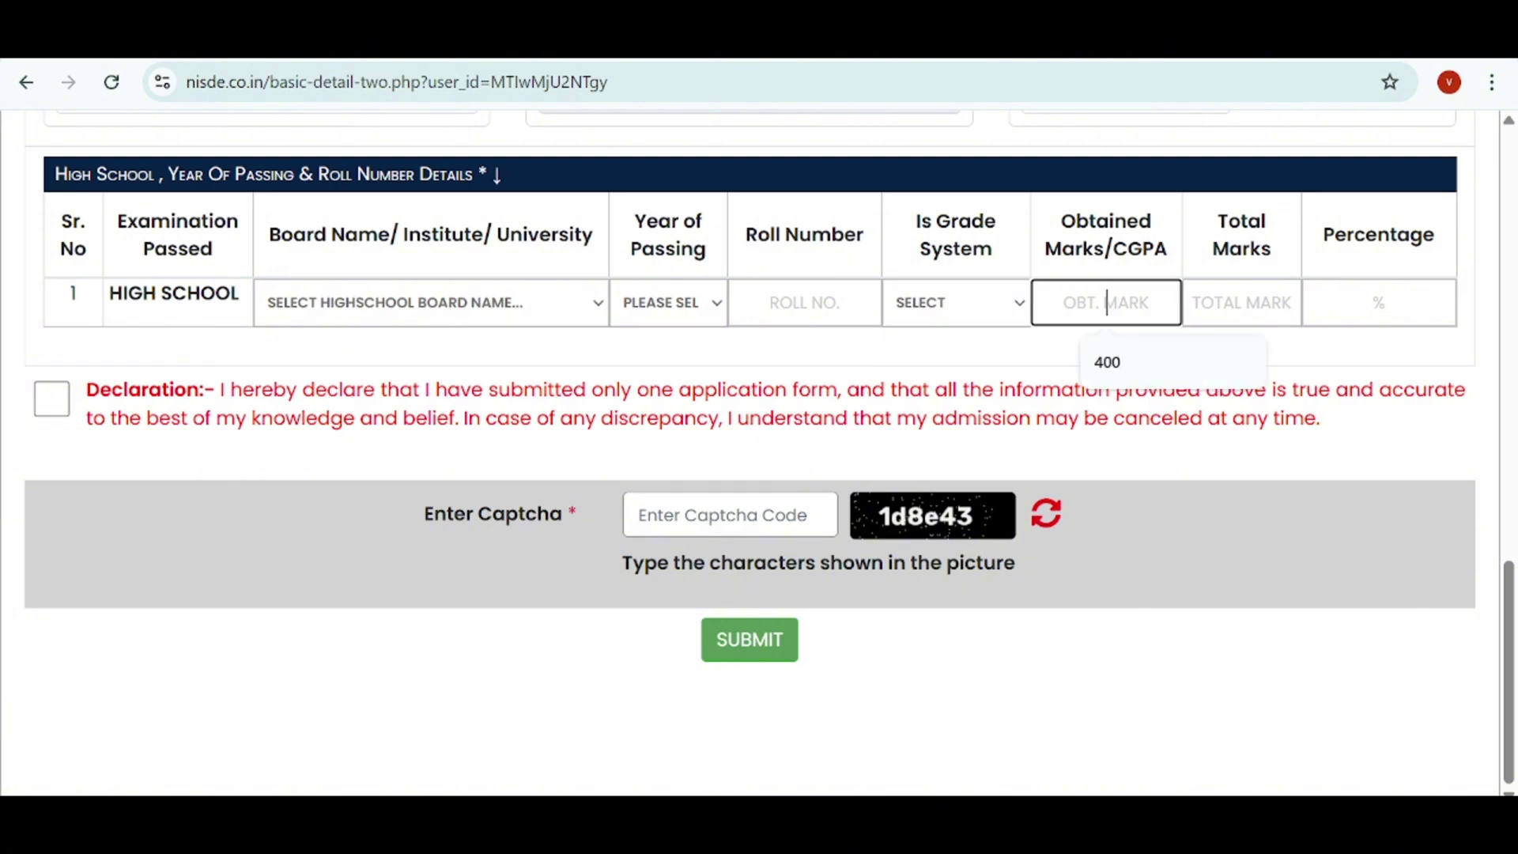
{"action": "left_click", "coordinate": [1128, 358]}
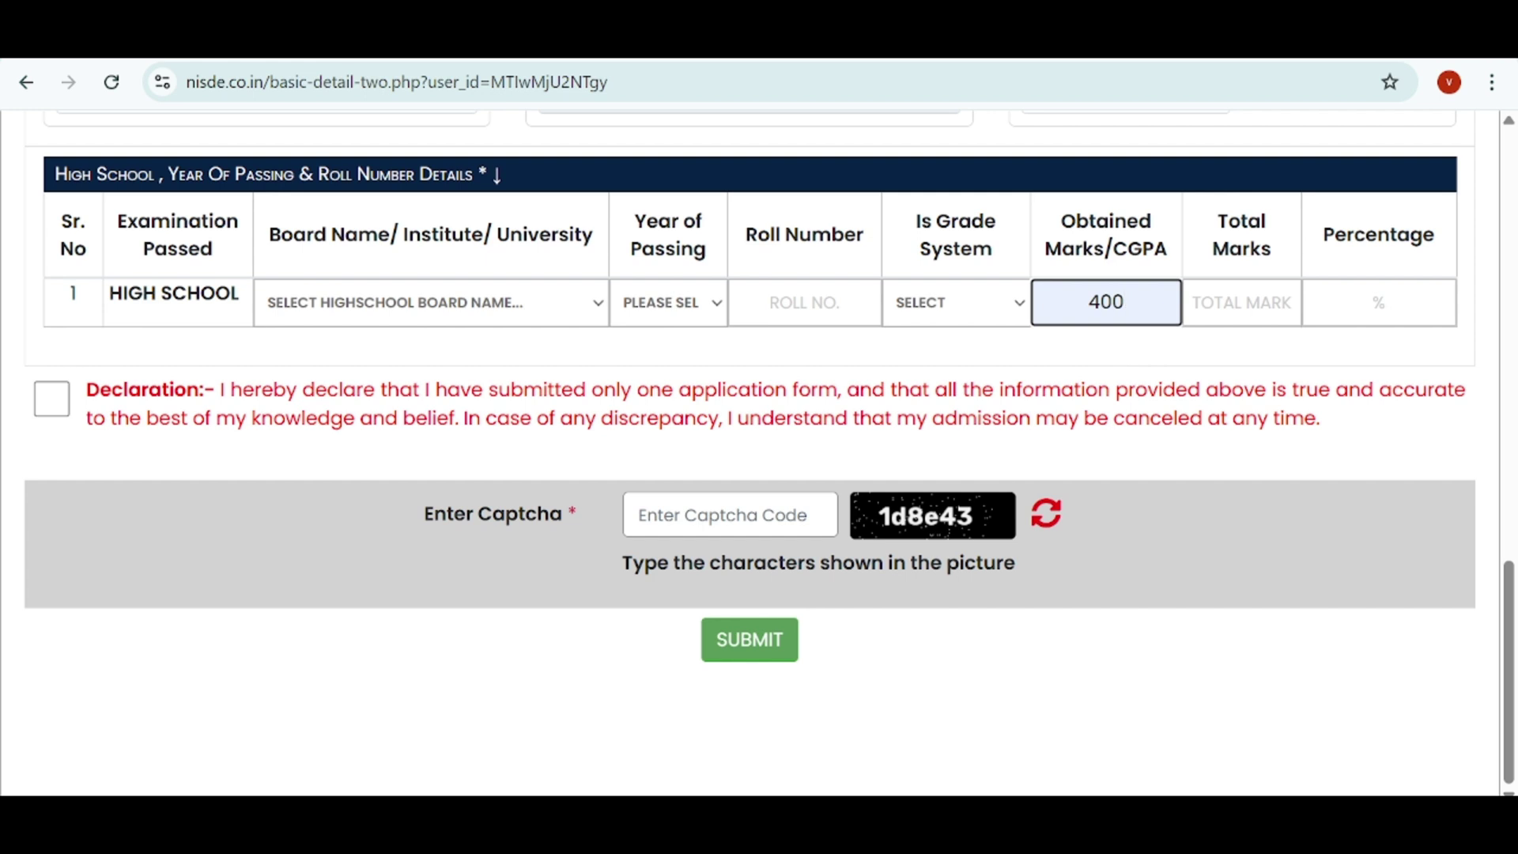
{"action": "left_click", "coordinate": [1242, 303]}
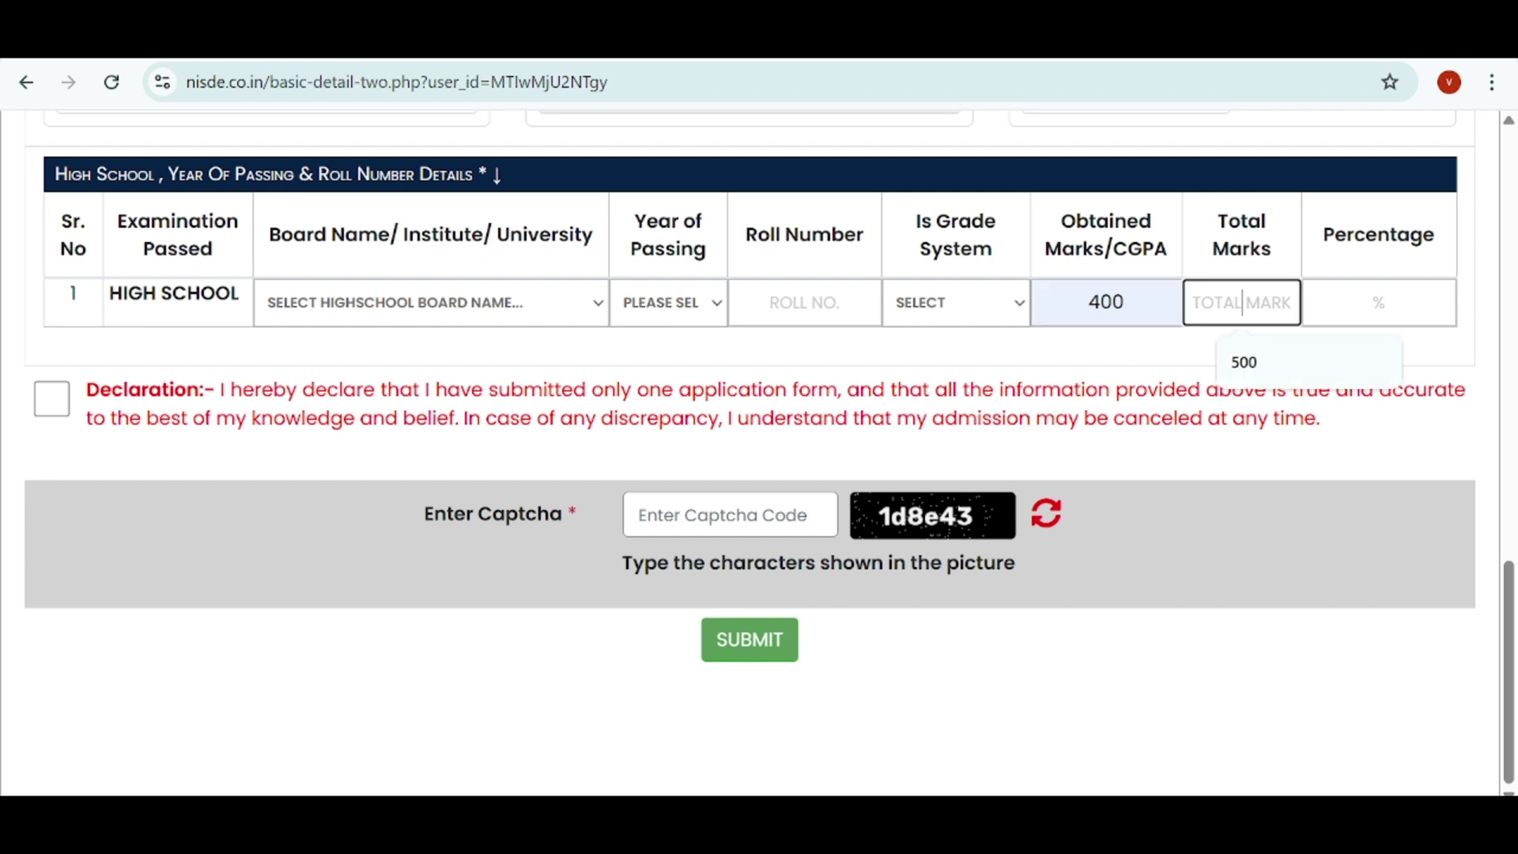
{"action": "left_click", "coordinate": [1244, 361]}
{"action": "left_click", "coordinate": [1362, 311]}
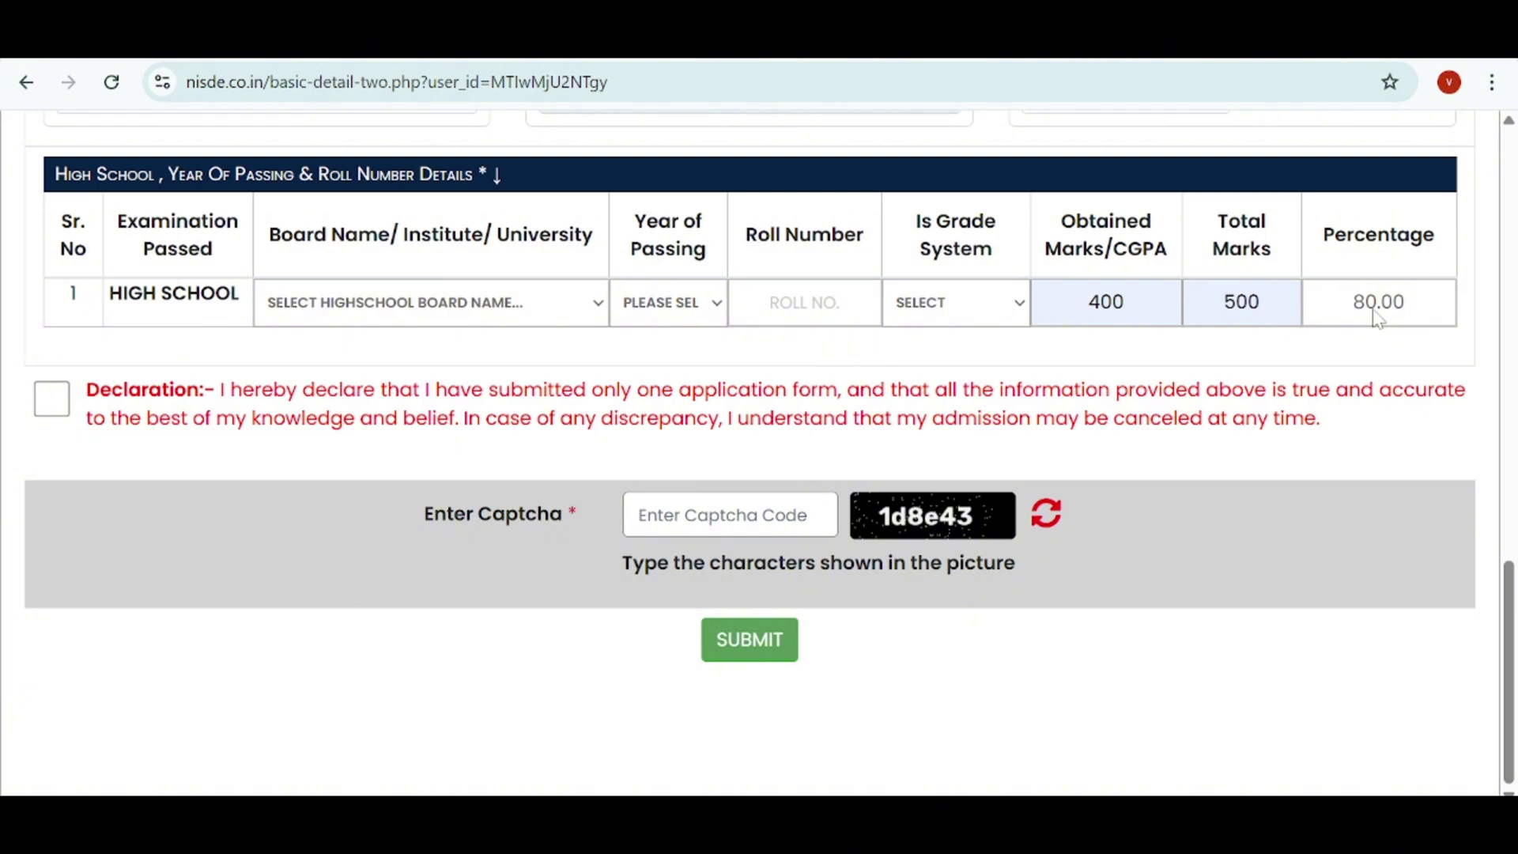
Submit the application form with the declaration accepted and the displayed captcha code entered.
{"action": "left_click", "coordinate": [51, 406]}
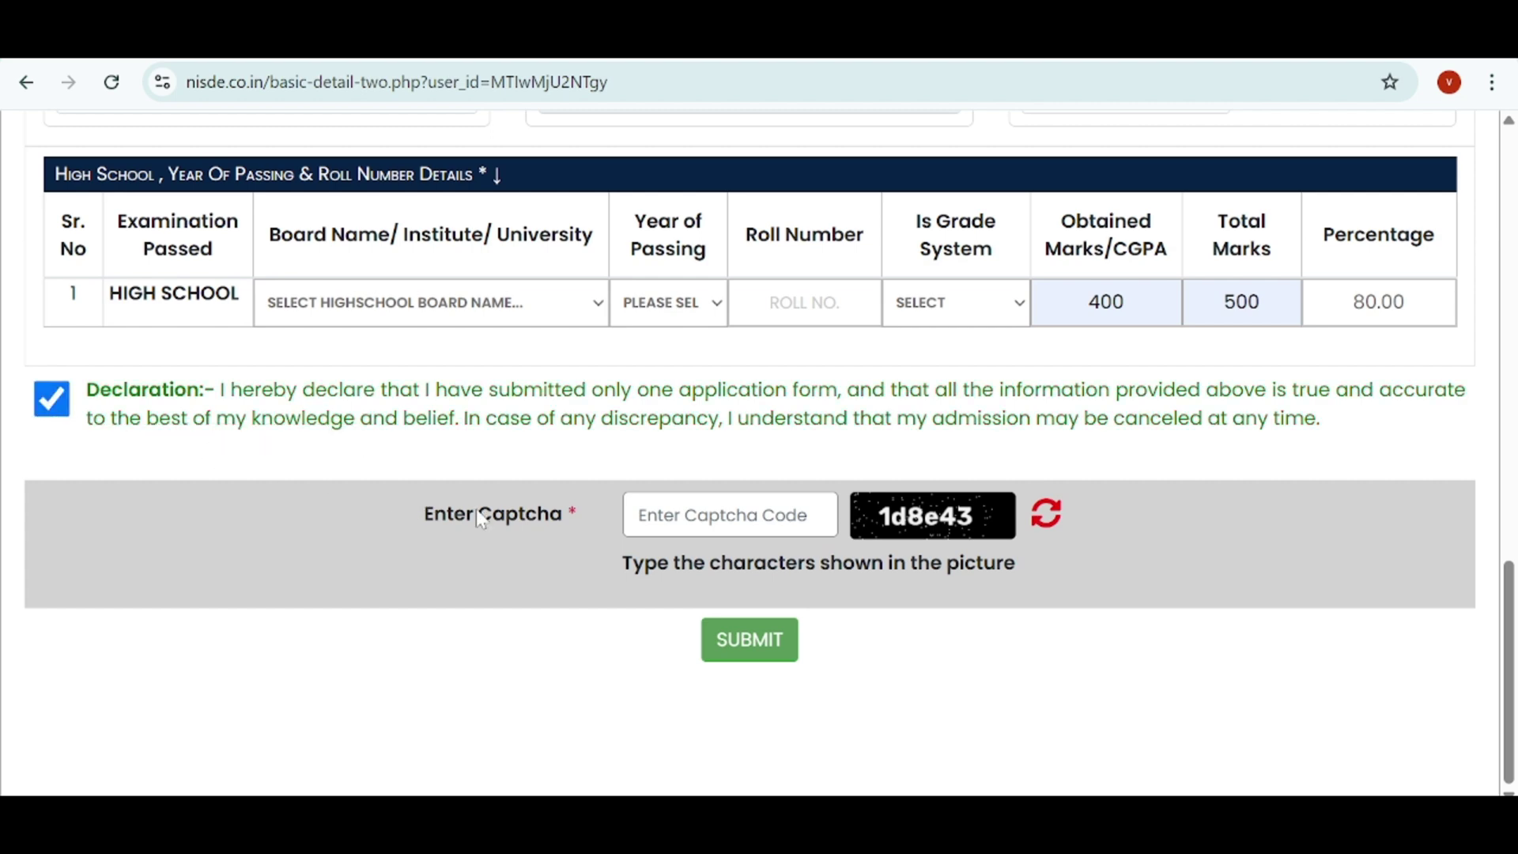
{"action": "left_click", "coordinate": [639, 515]}
{"action": "type", "text": "1"}
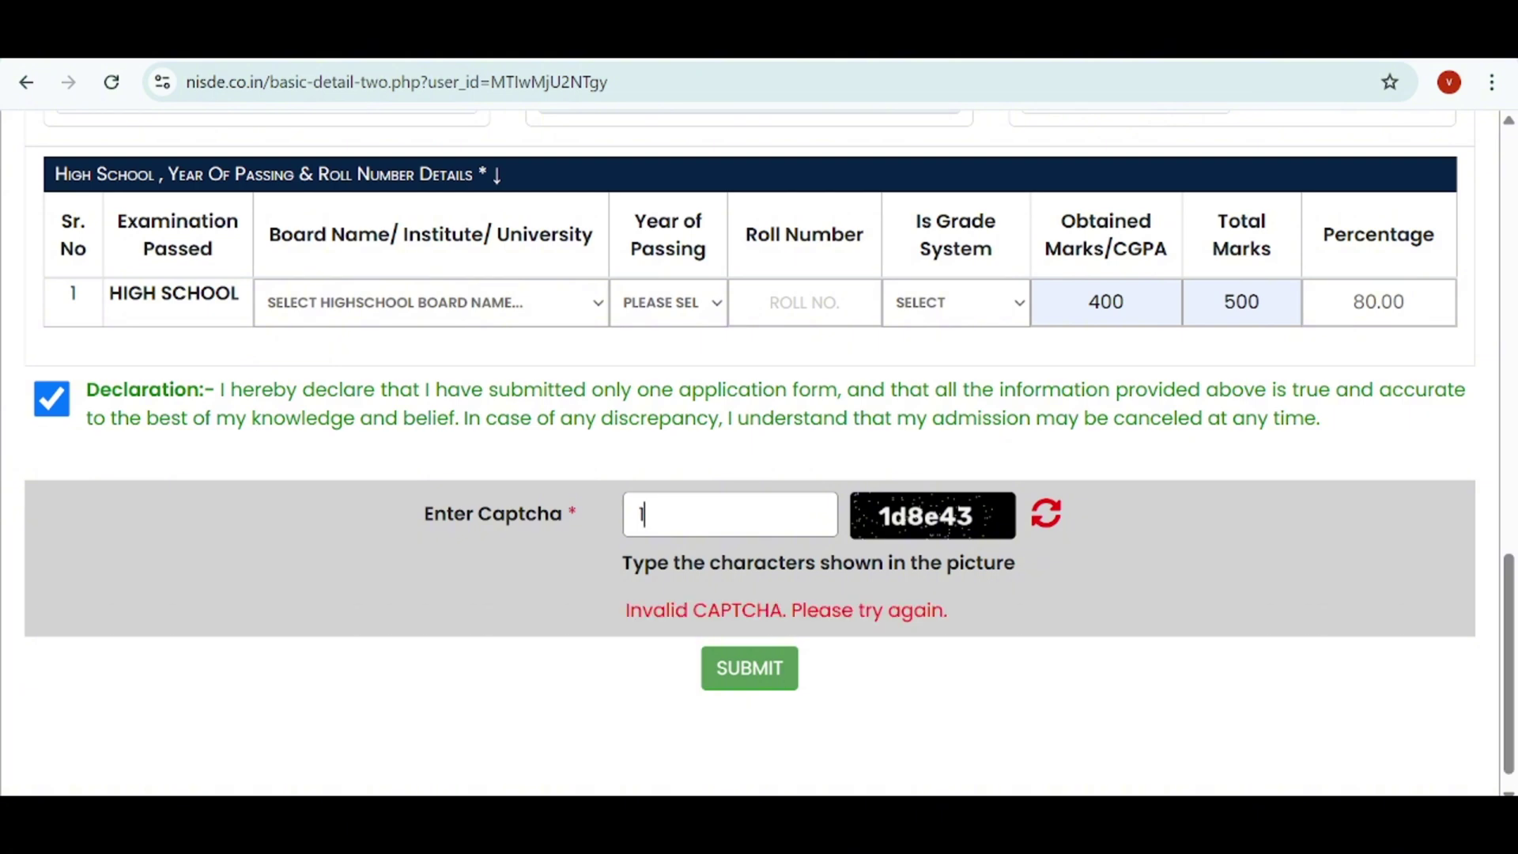
{"action": "type", "text": "d8e43"}
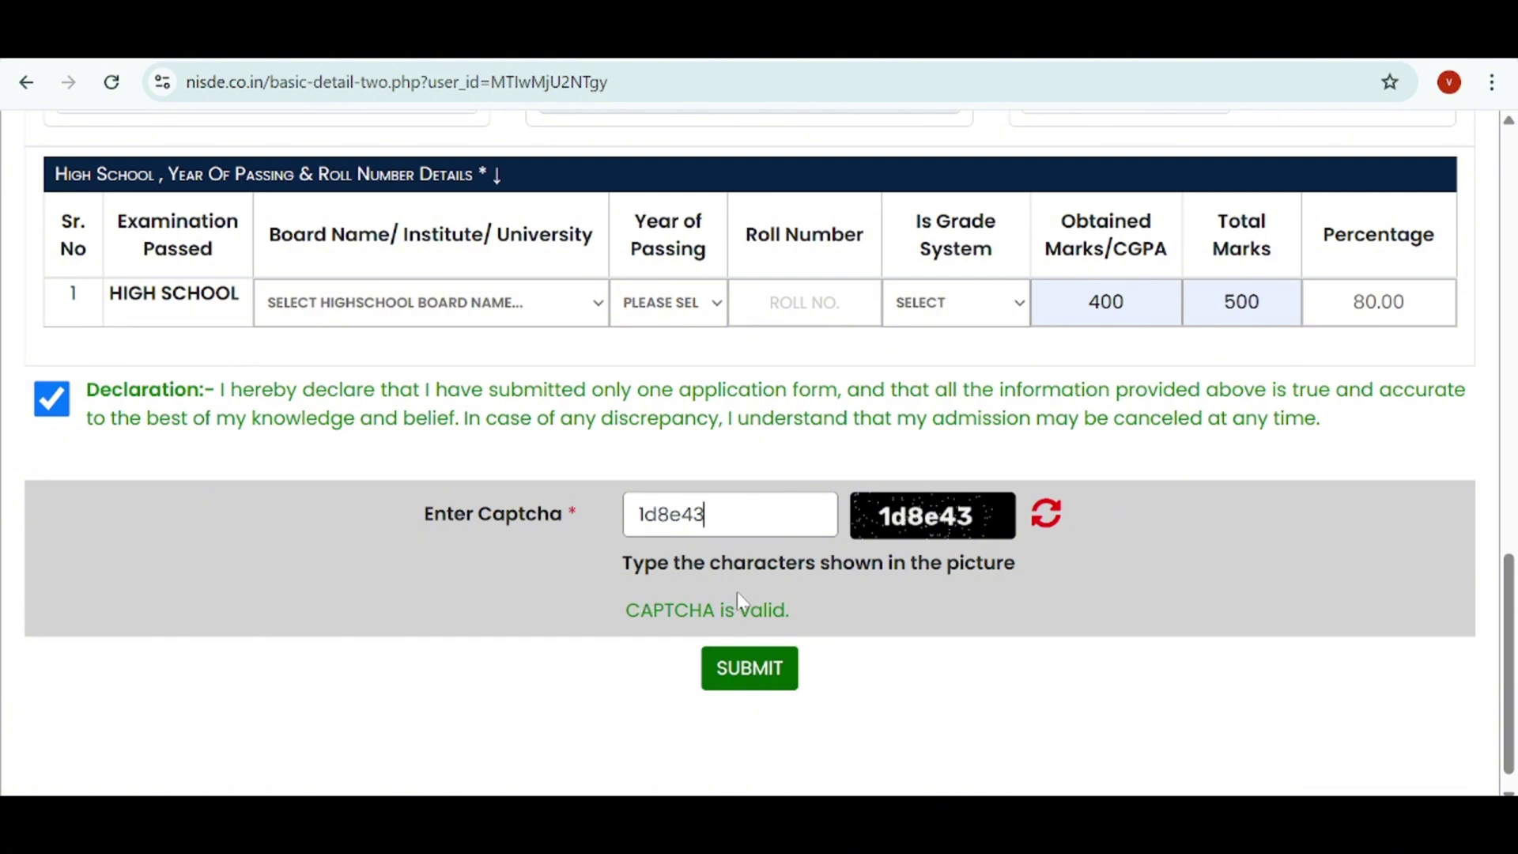
{"action": "left_click", "coordinate": [755, 670]}
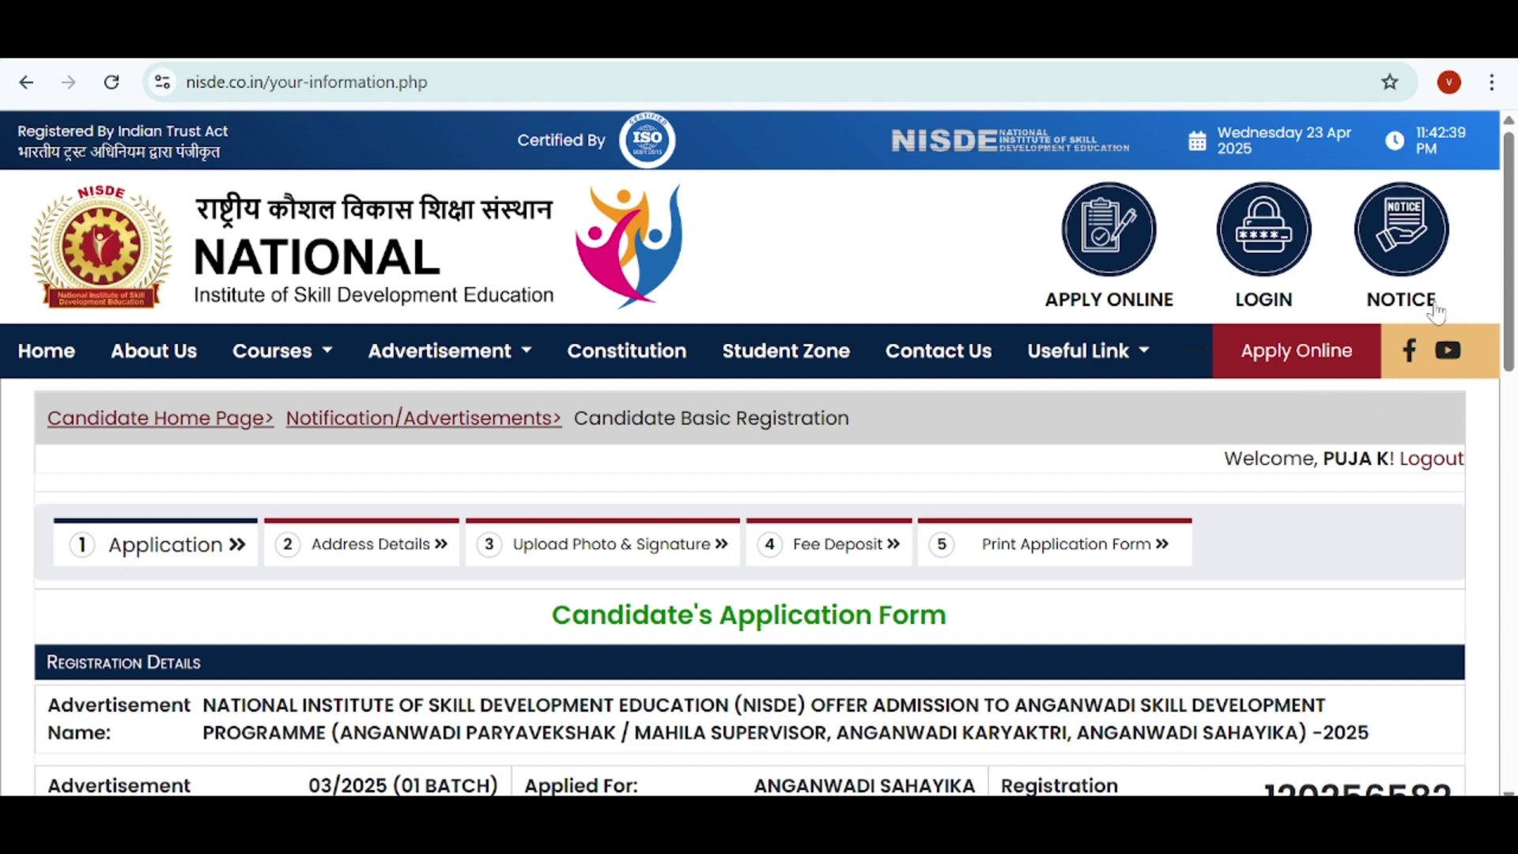
Accept the declaration of having read the instructions and advertisement, and proceed to the address details.
{"action": "left_click_drag", "start_coordinate": [1510, 277], "coordinate": [1512, 672]}
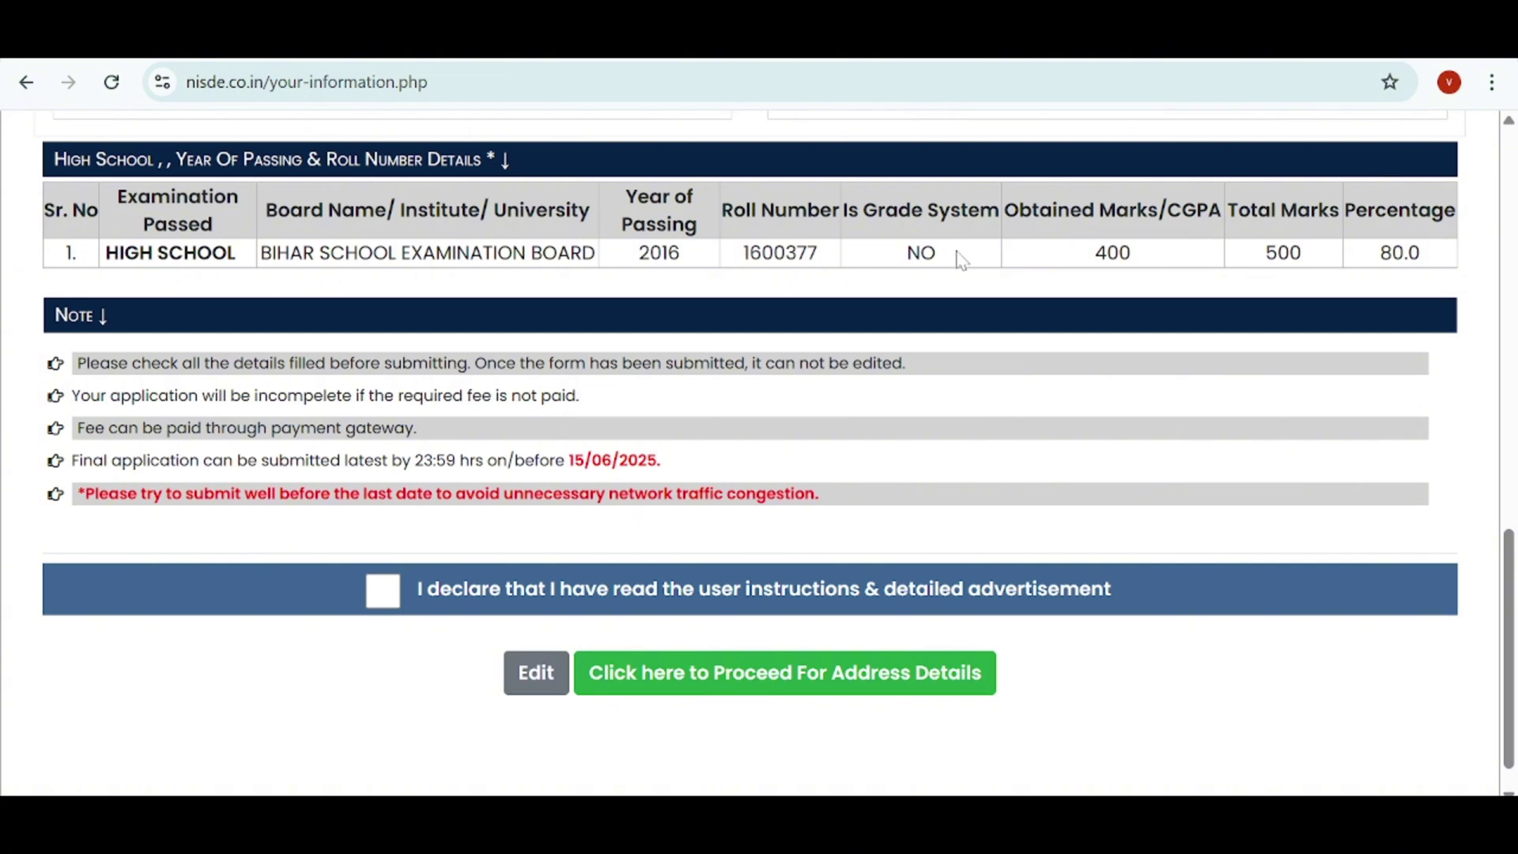
{"action": "left_click", "coordinate": [385, 601]}
{"action": "left_click_drag", "start_coordinate": [1514, 564], "coordinate": [1514, 605]}
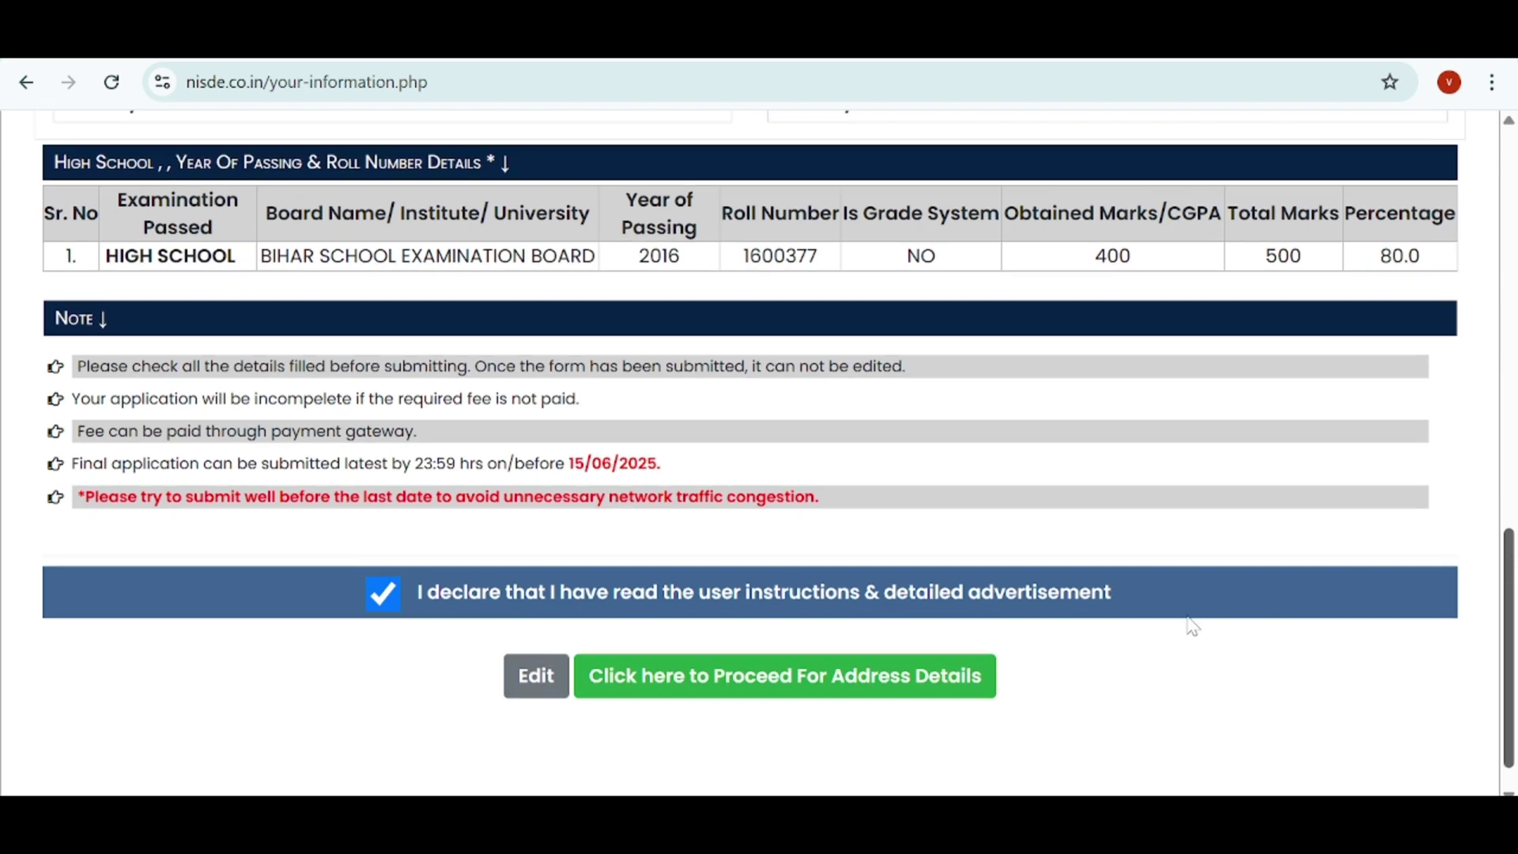
{"action": "left_click", "coordinate": [847, 701]}
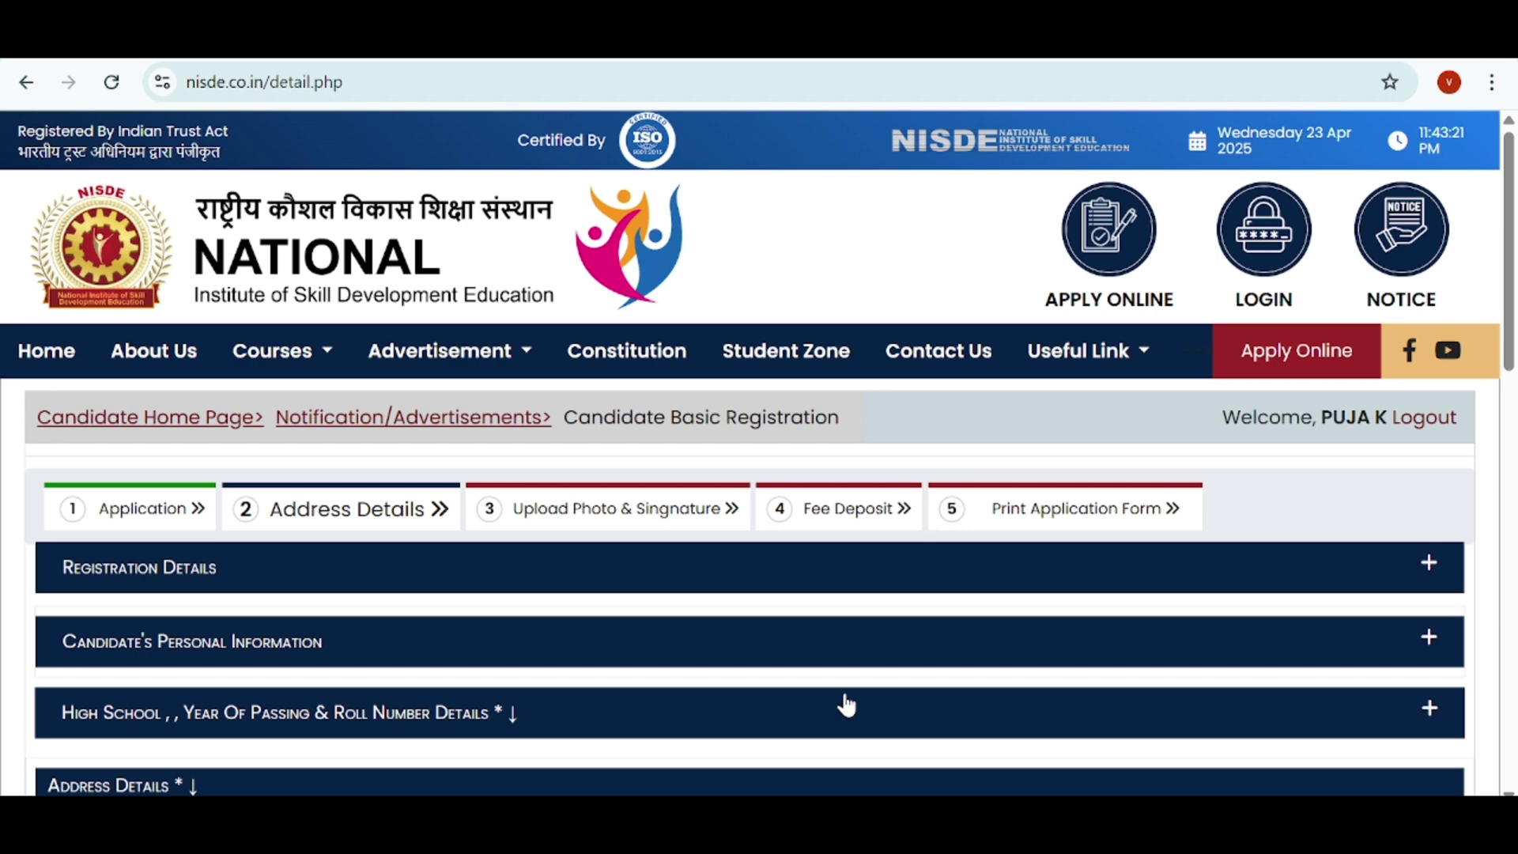
Examine the permanent address, city, state and pin code fields, including the states offered.
{"action": "left_click_drag", "start_coordinate": [1511, 328], "coordinate": [1514, 535]}
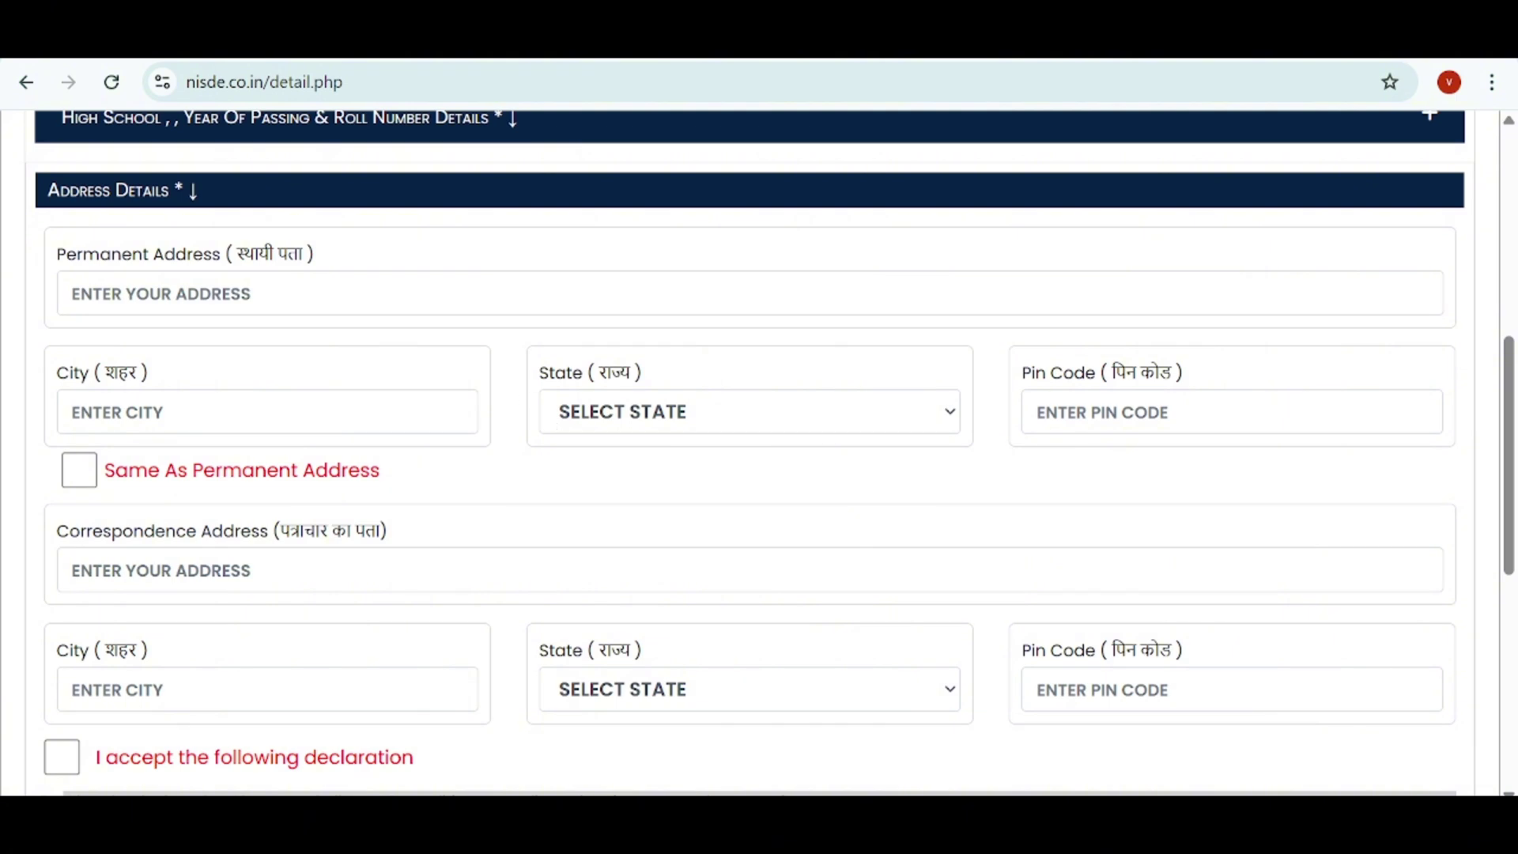
{"action": "left_click", "coordinate": [71, 293]}
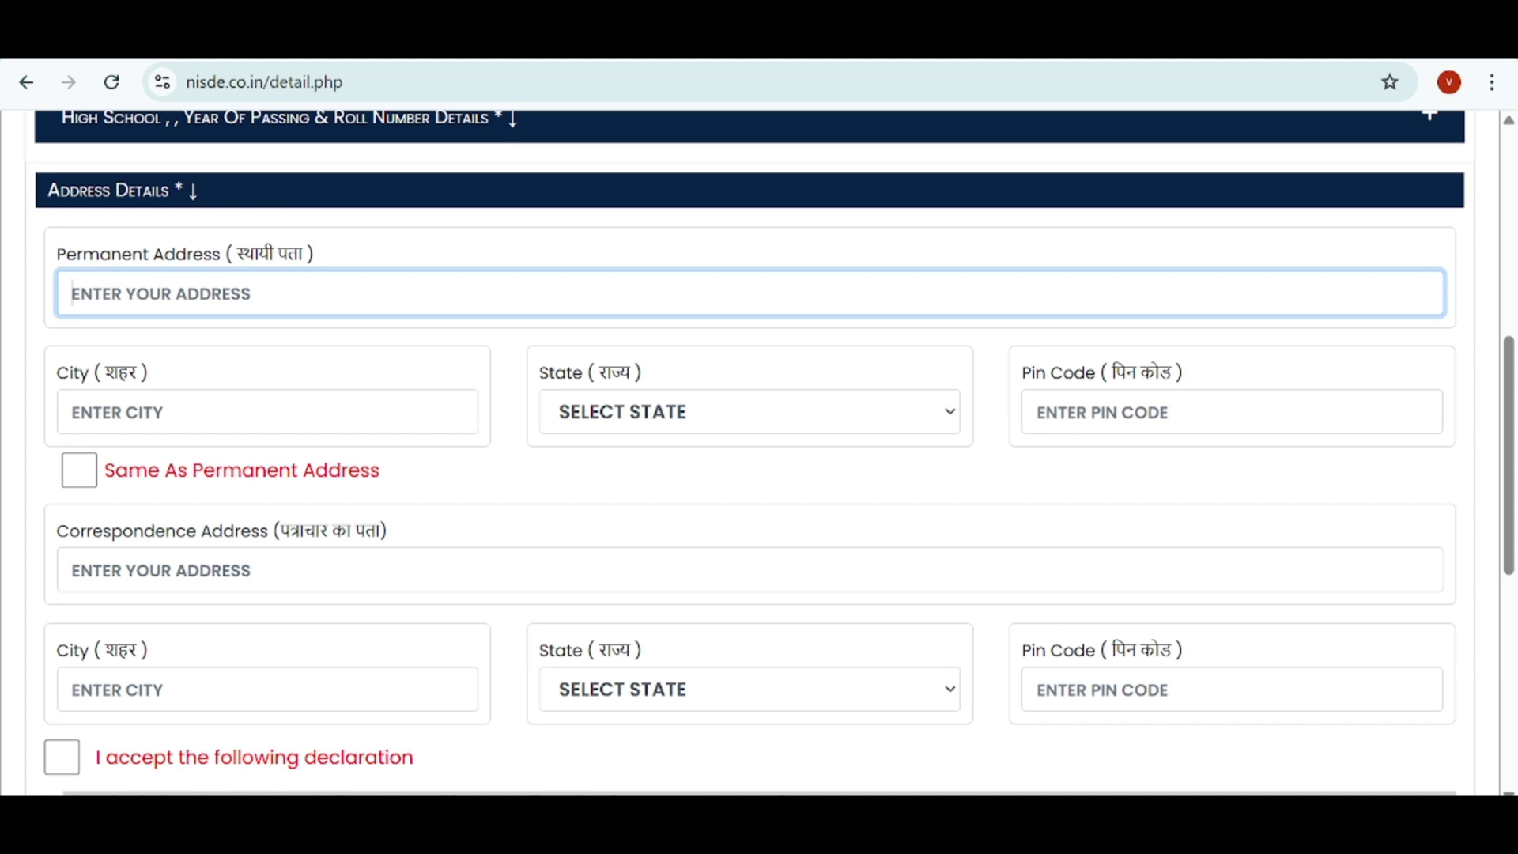
{"action": "left_click", "coordinate": [71, 411]}
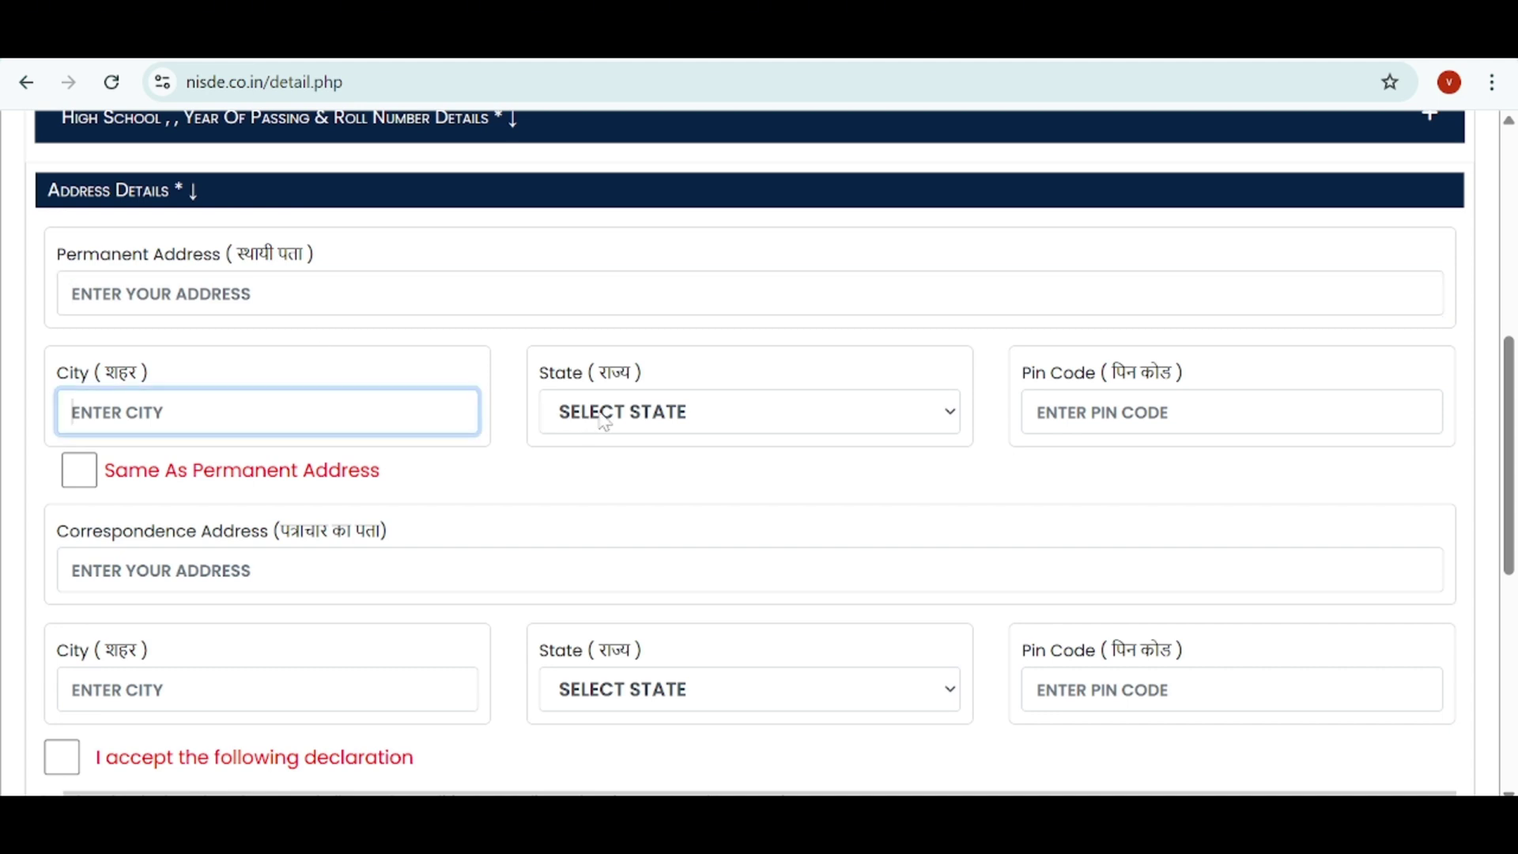
{"action": "left_click", "coordinate": [644, 418]}
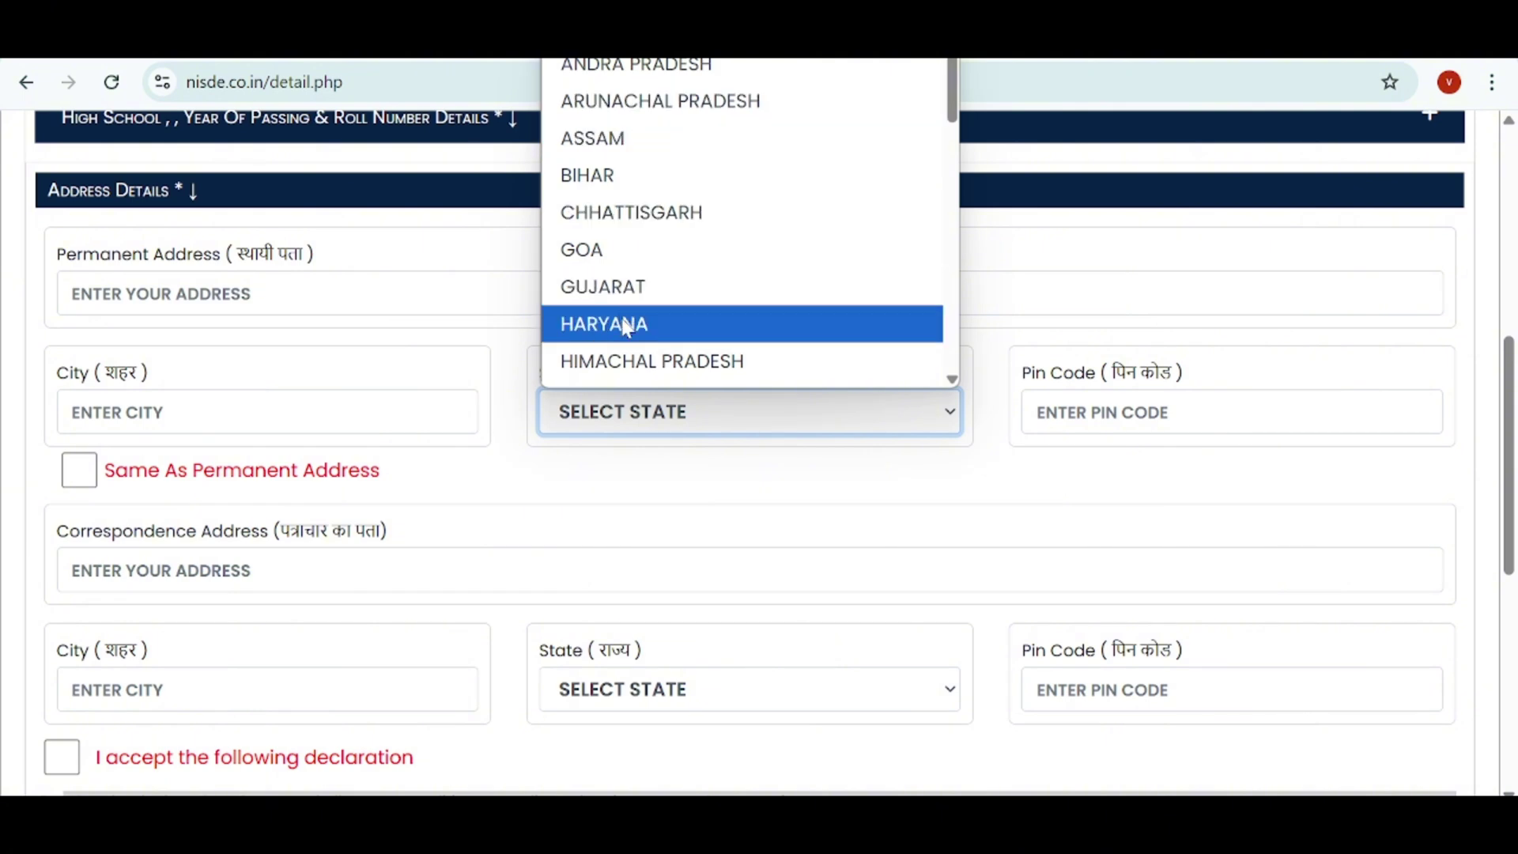
{"action": "left_click", "coordinate": [661, 421]}
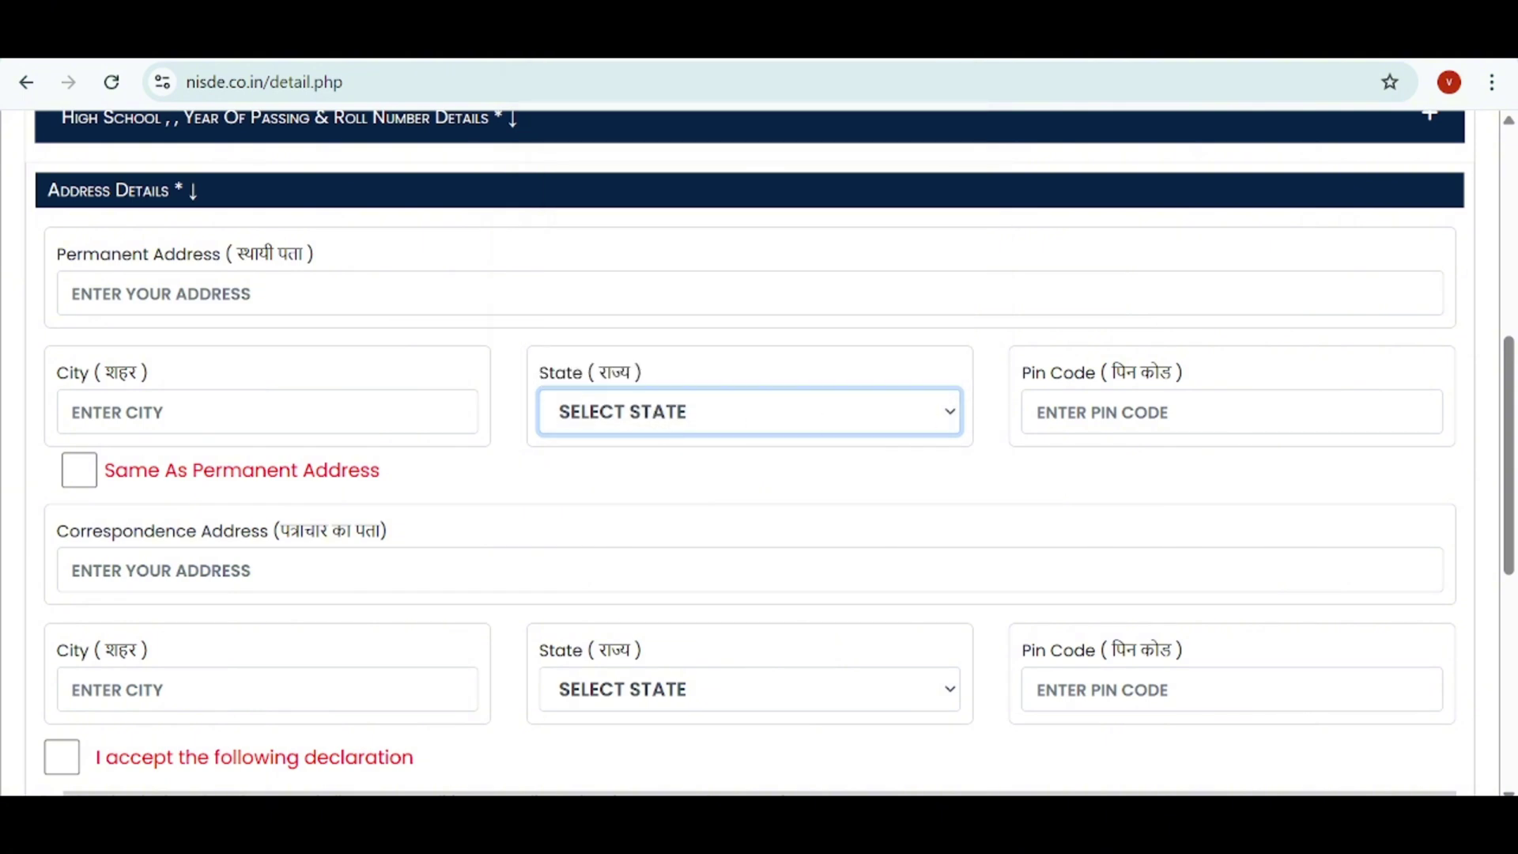
{"action": "key", "text": "Tab"}
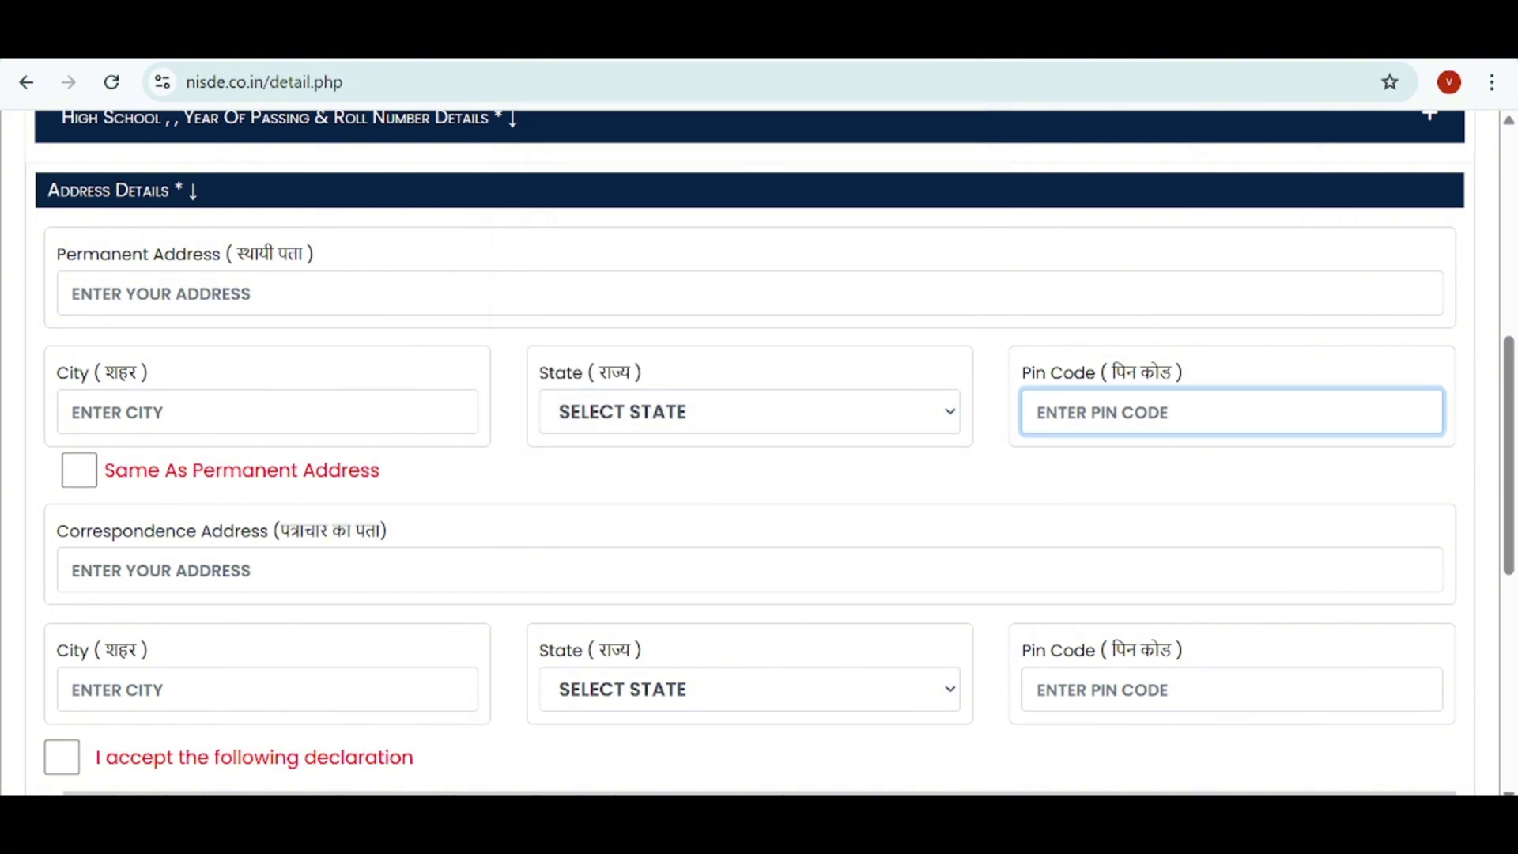
Accept the address declaration, submit the address details and proceed to the photo and signature upload.
{"action": "left_click_drag", "start_coordinate": [1514, 439], "coordinate": [1514, 474]}
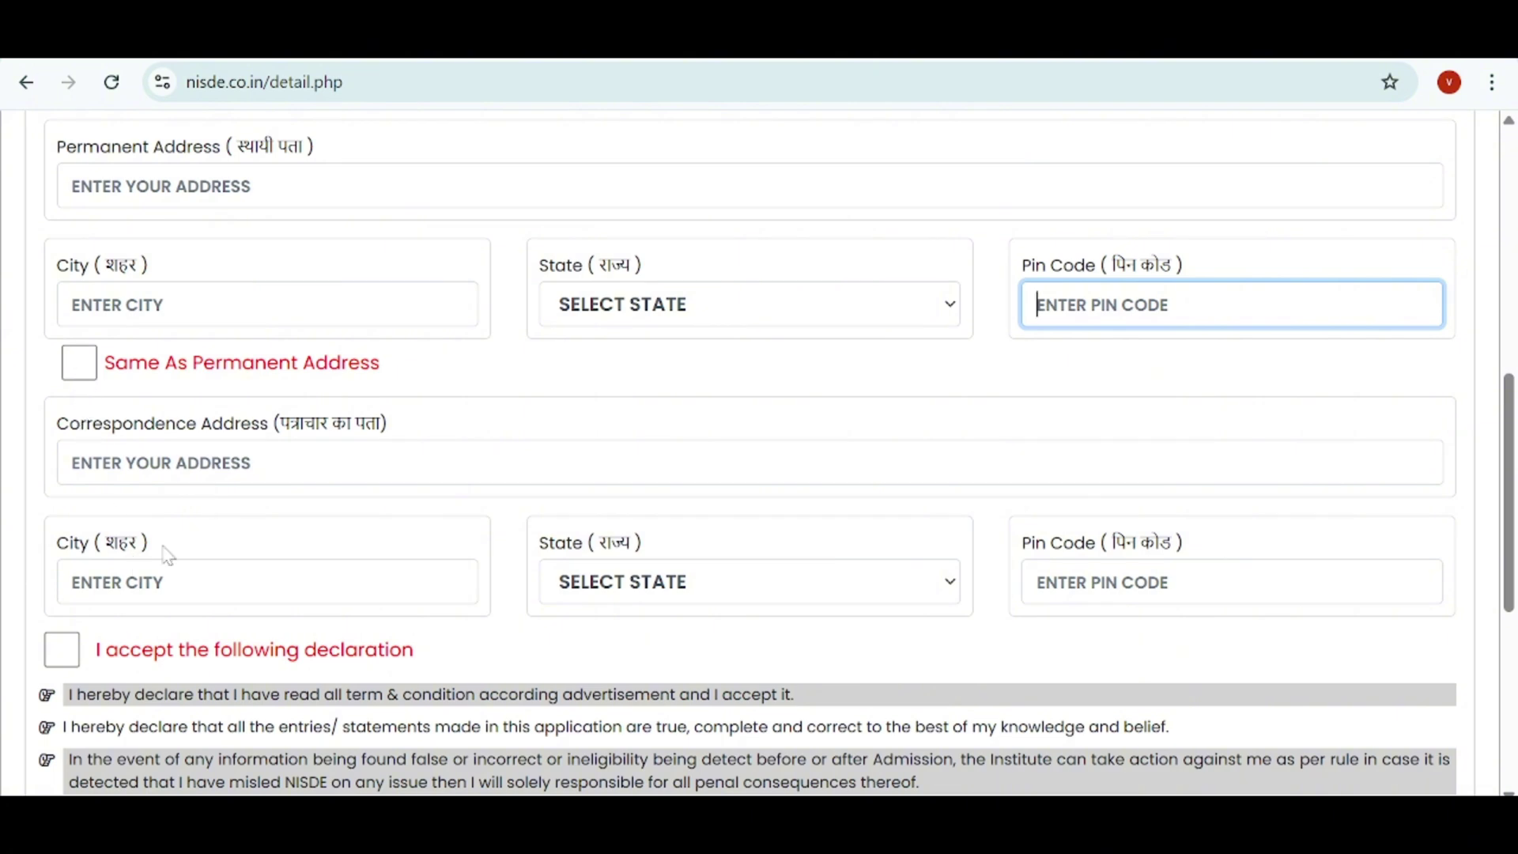
{"action": "left_click", "coordinate": [63, 650]}
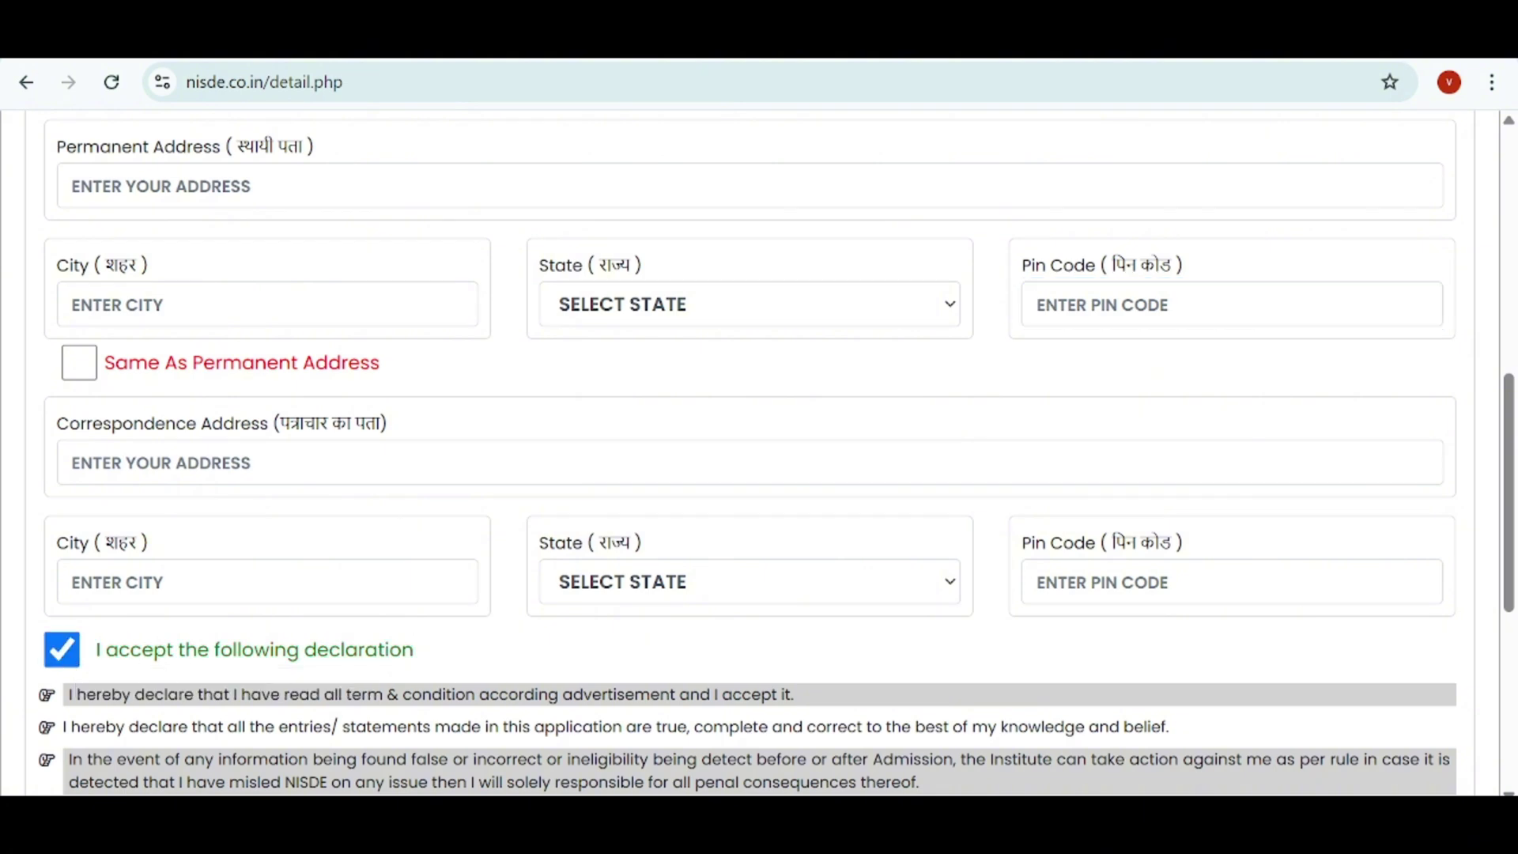
{"action": "left_click_drag", "start_coordinate": [1514, 463], "coordinate": [1514, 637]}
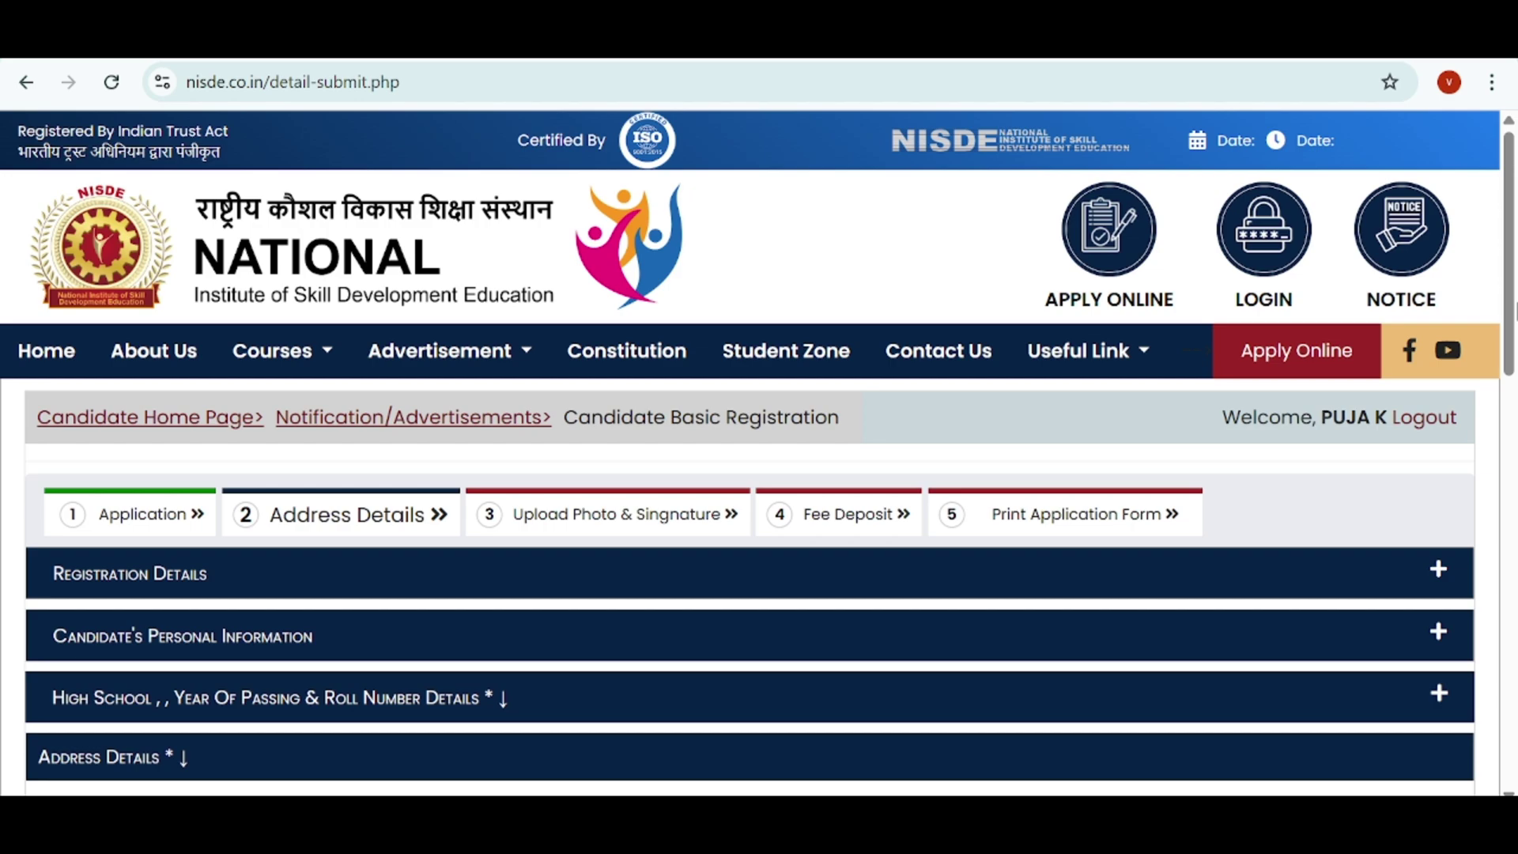
{"action": "scroll", "coordinate": [1514, 308], "scroll_direction": "down", "scroll_amount": 15}
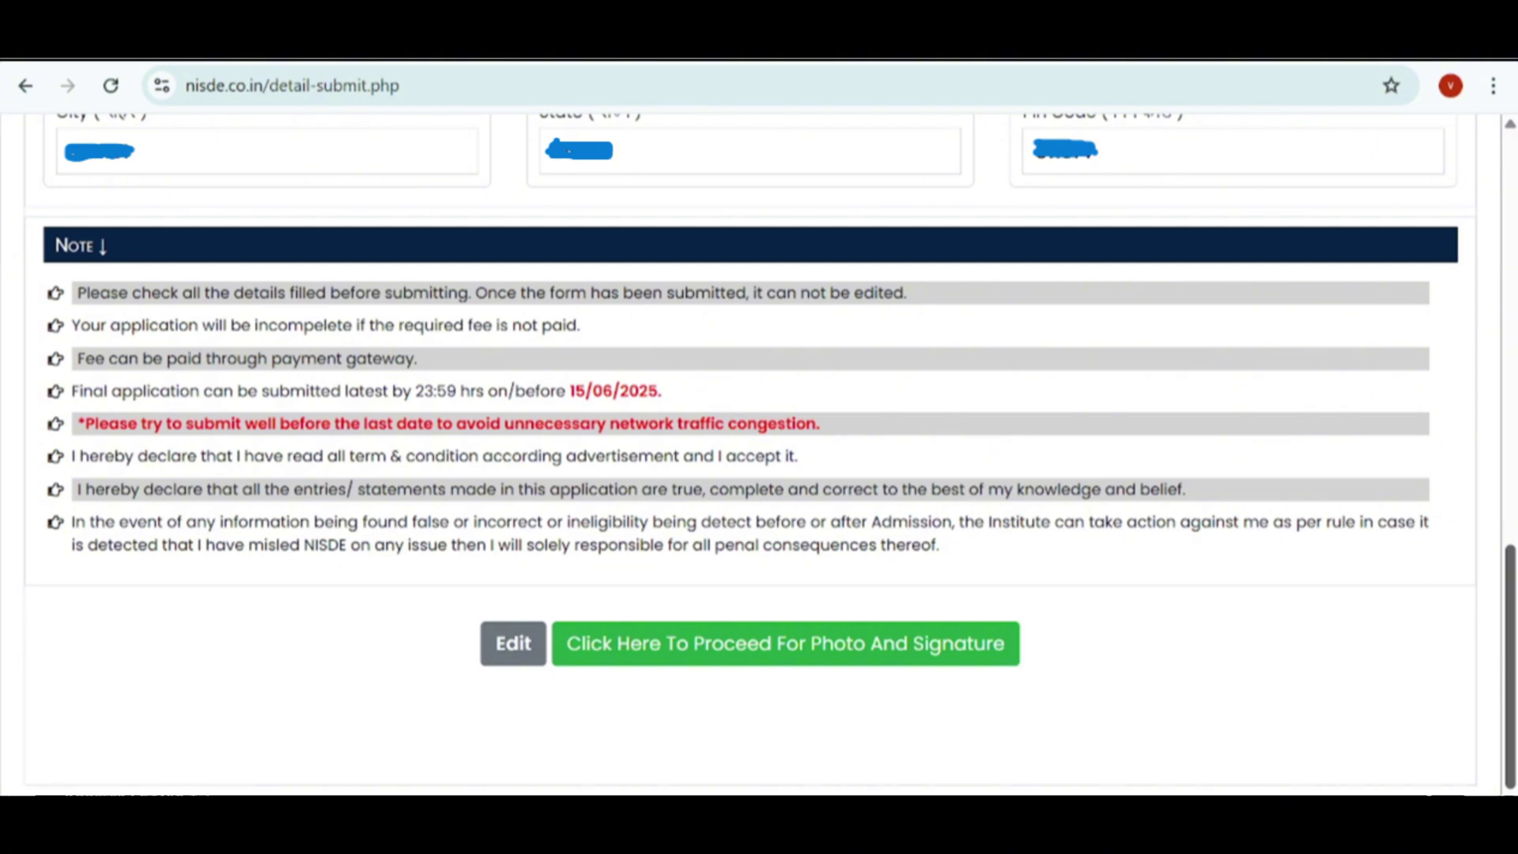
{"action": "left_click", "coordinate": [756, 643]}
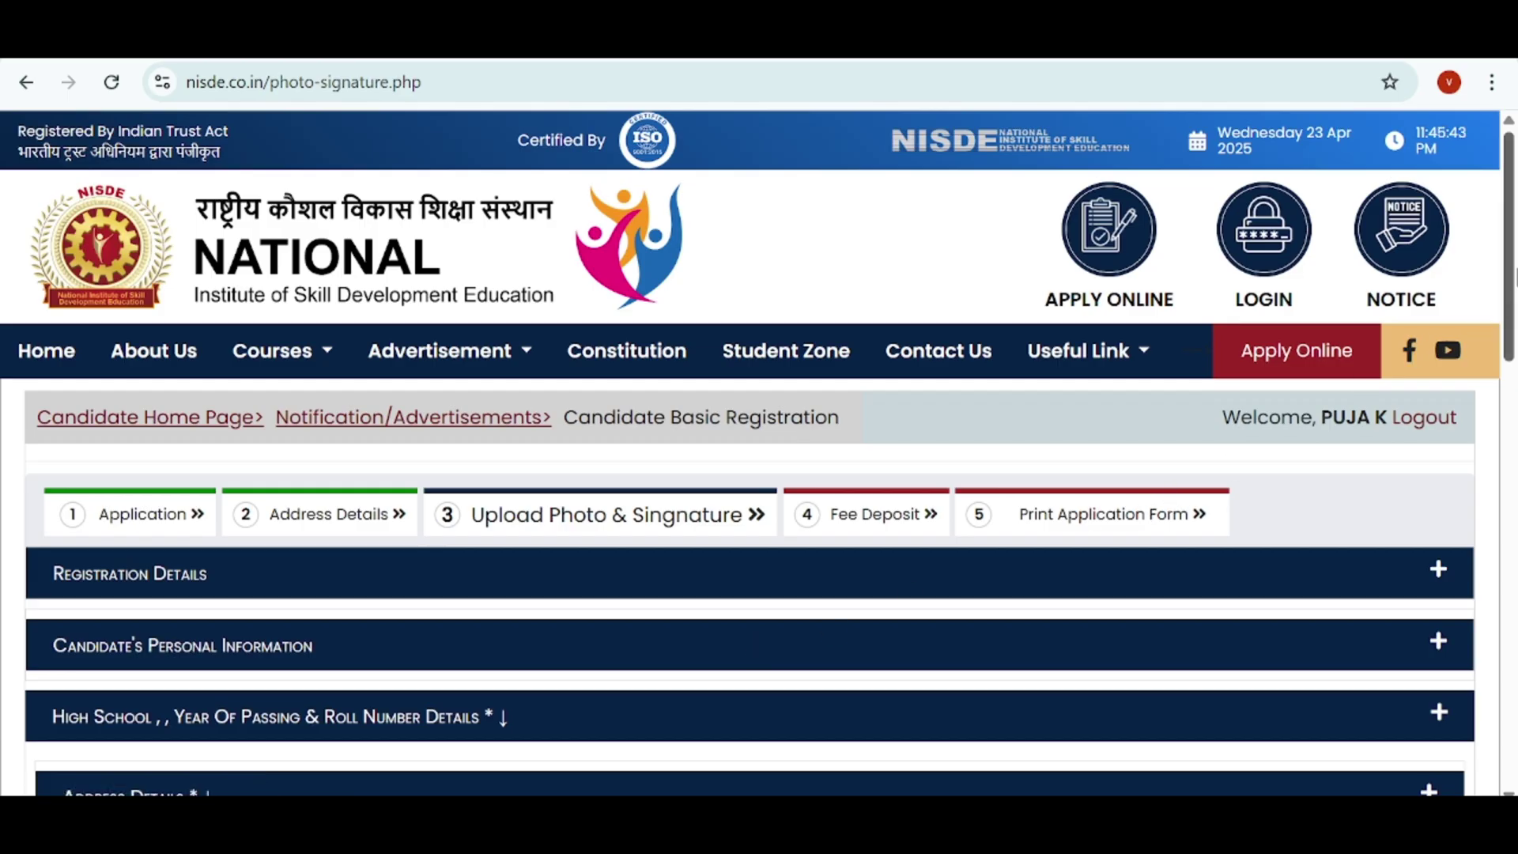
Upload the candidate's scanned photograph and signature, and proceed to the fee payment.
{"action": "left_click_drag", "start_coordinate": [1514, 276], "coordinate": [1514, 585]}
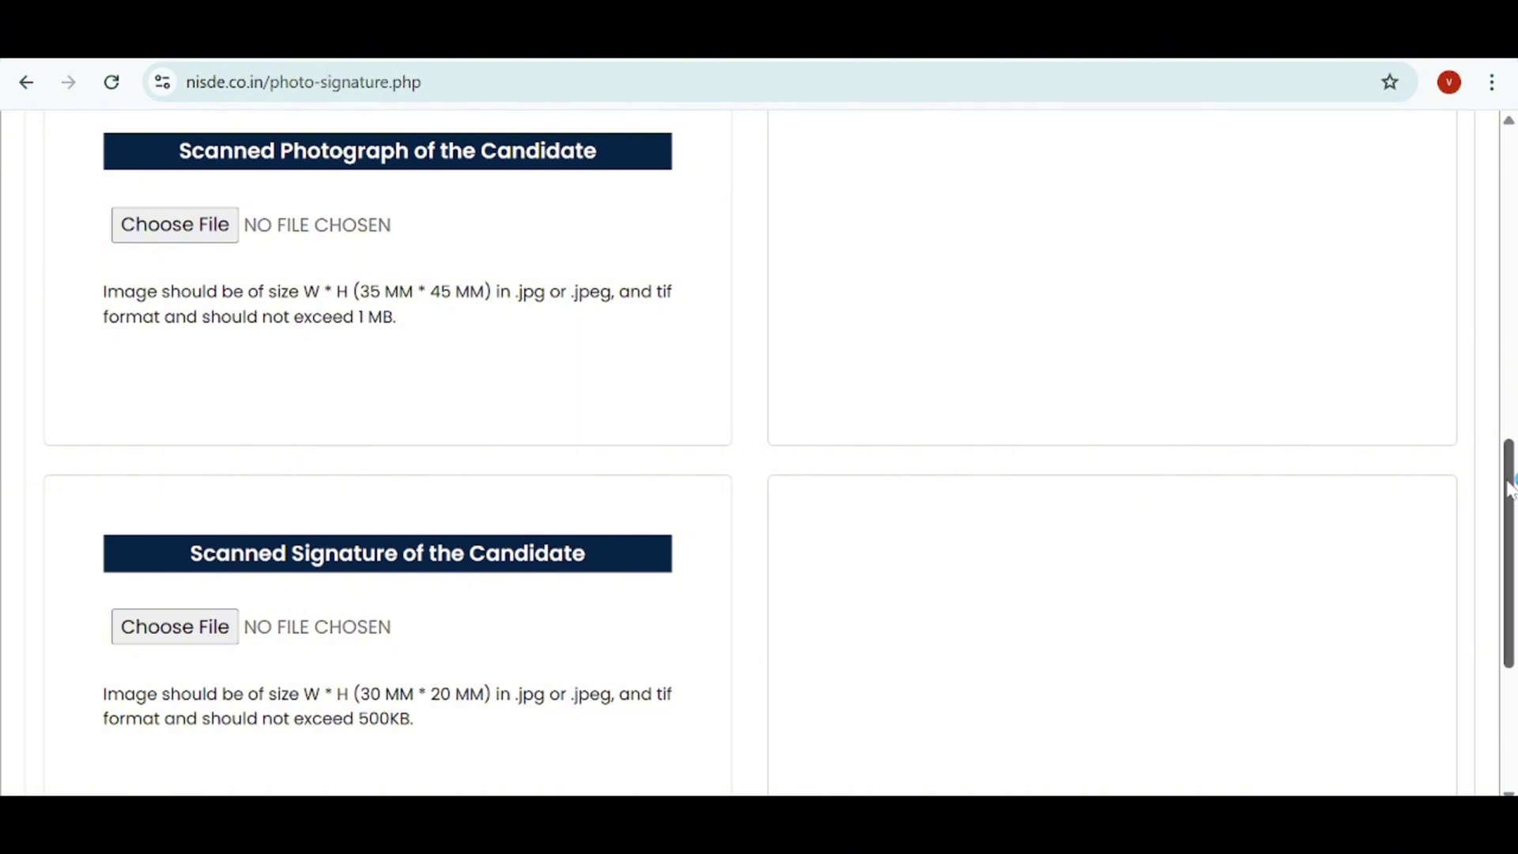
{"action": "scroll", "coordinate": [1510, 474], "scroll_direction": "down", "scroll_amount": 3}
{"action": "scroll", "coordinate": [779, 458], "scroll_direction": "down", "scroll_amount": 2}
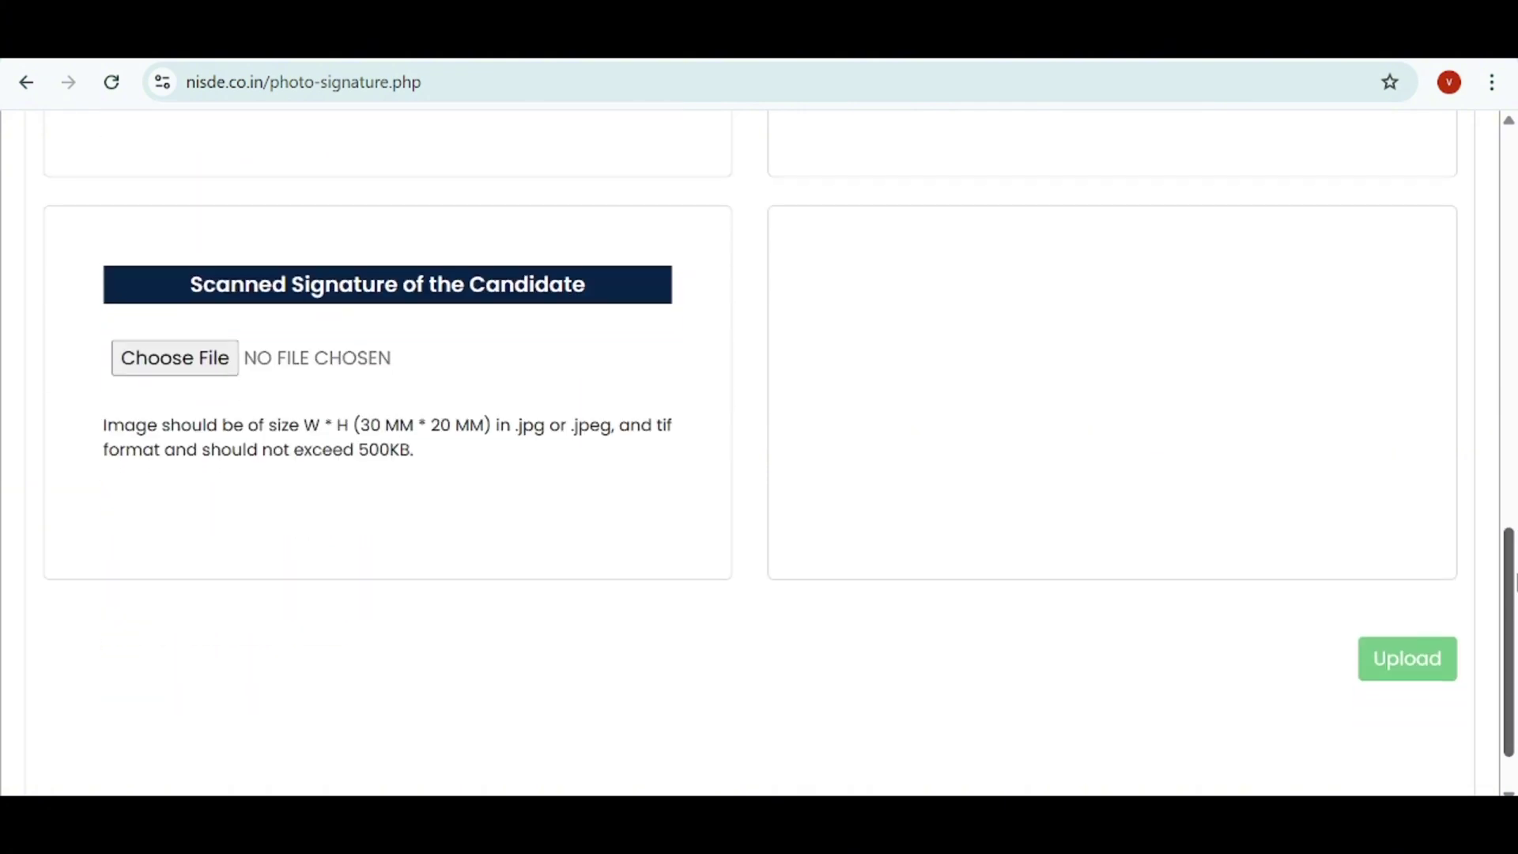
{"action": "left_click", "coordinate": [1403, 634]}
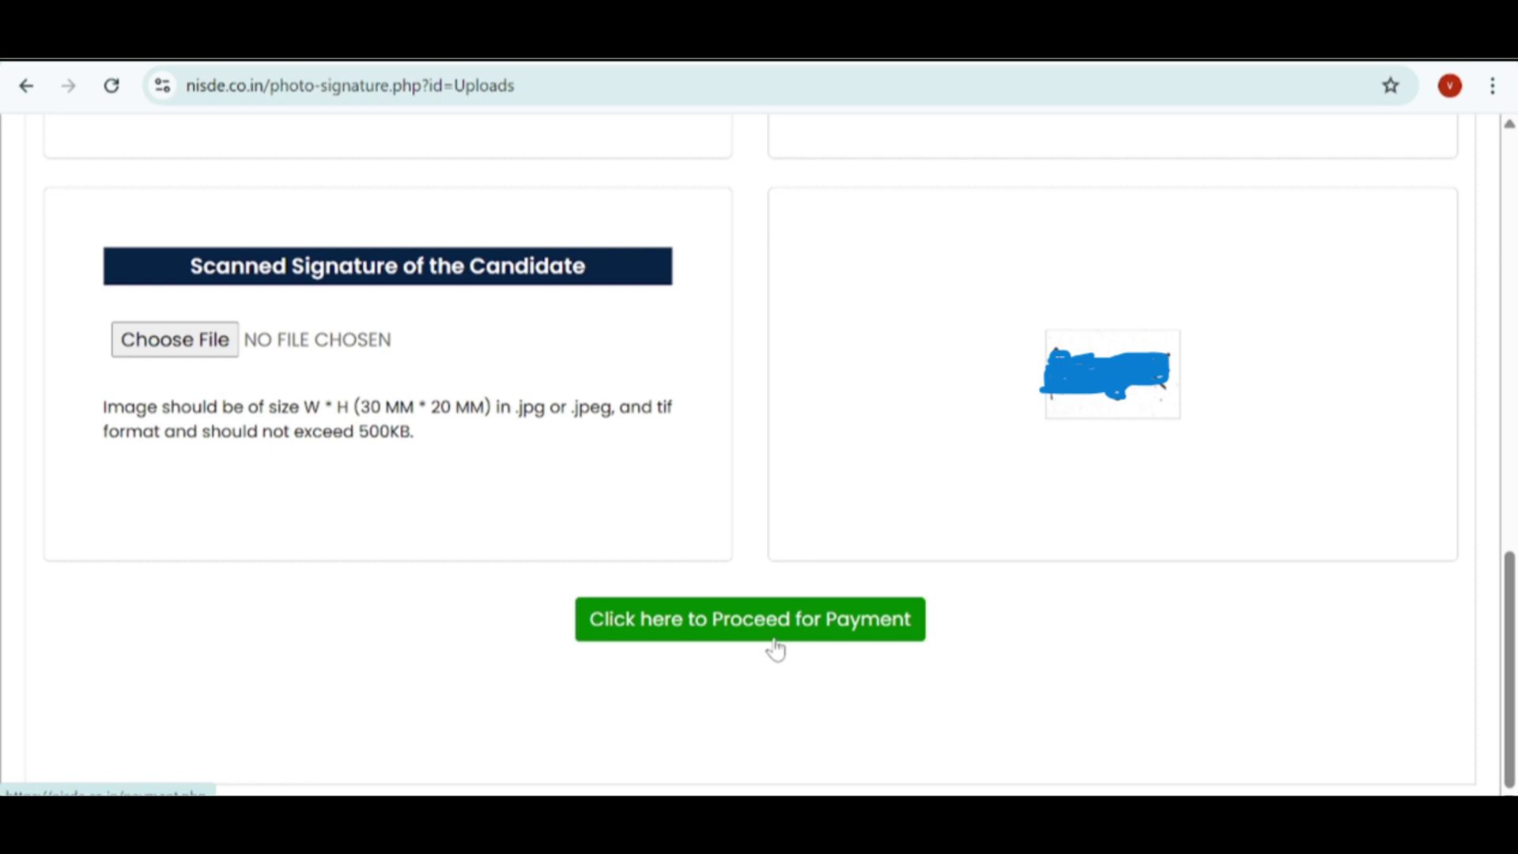
{"action": "left_click", "coordinate": [773, 640]}
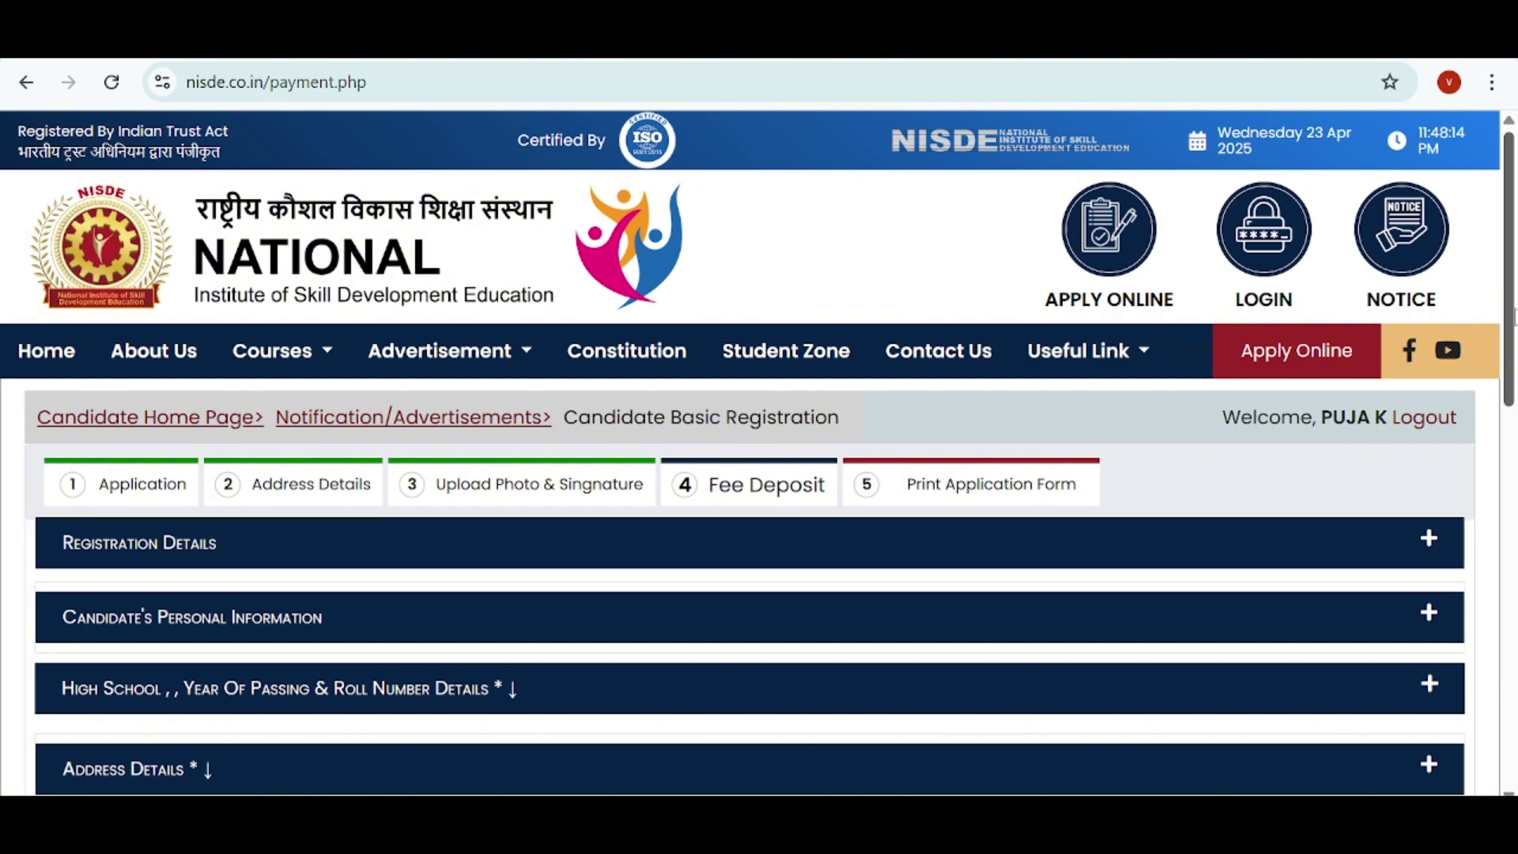
Review the registration fee and payment notes, and open the checkout to pay the fee.
{"action": "left_click_drag", "start_coordinate": [1514, 317], "coordinate": [1514, 563]}
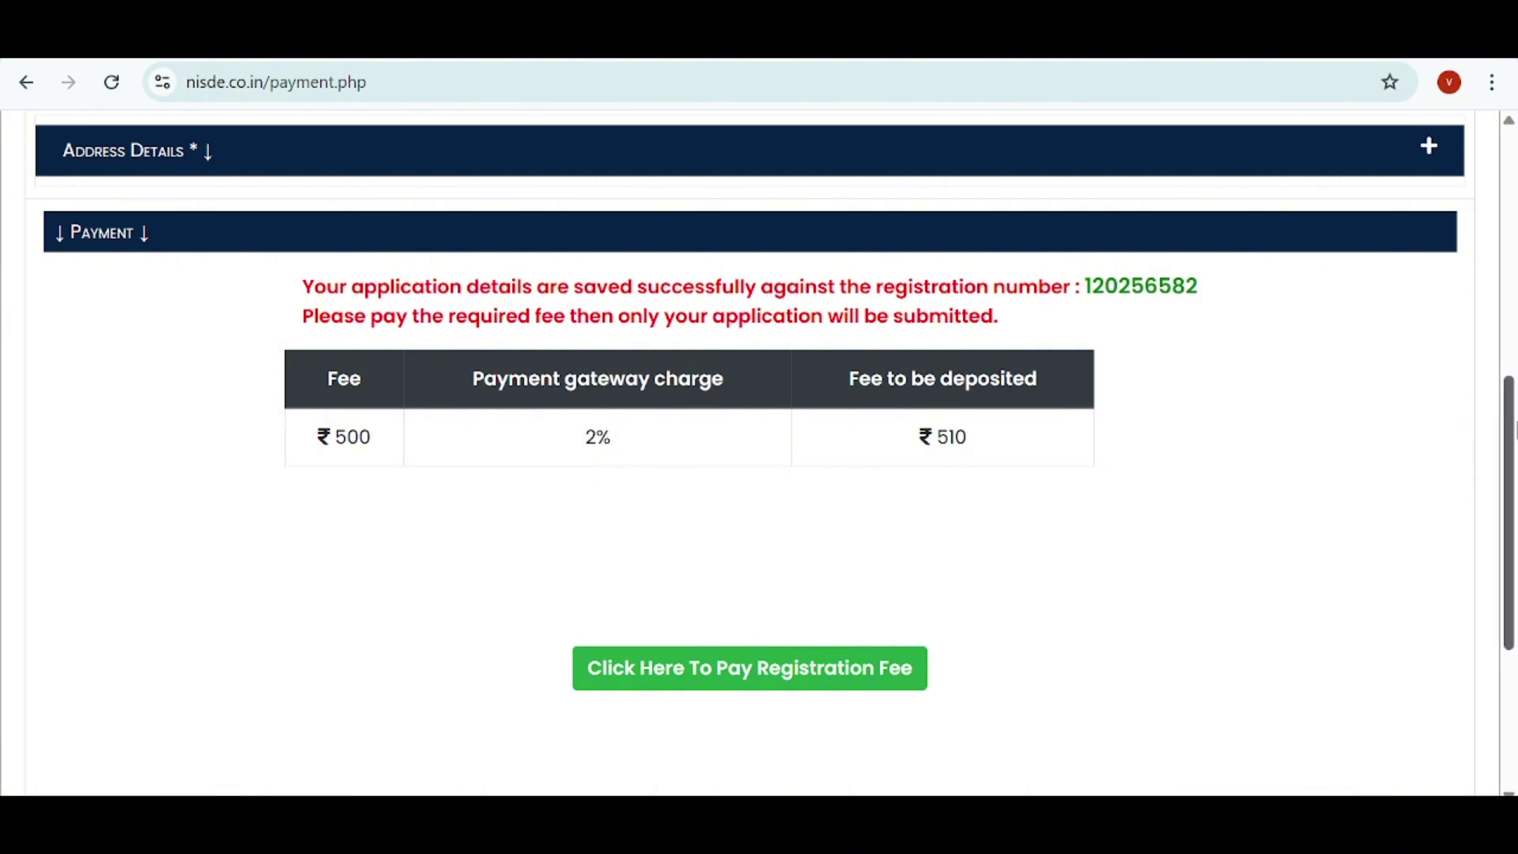
{"action": "left_click_drag", "start_coordinate": [1514, 430], "coordinate": [1514, 480]}
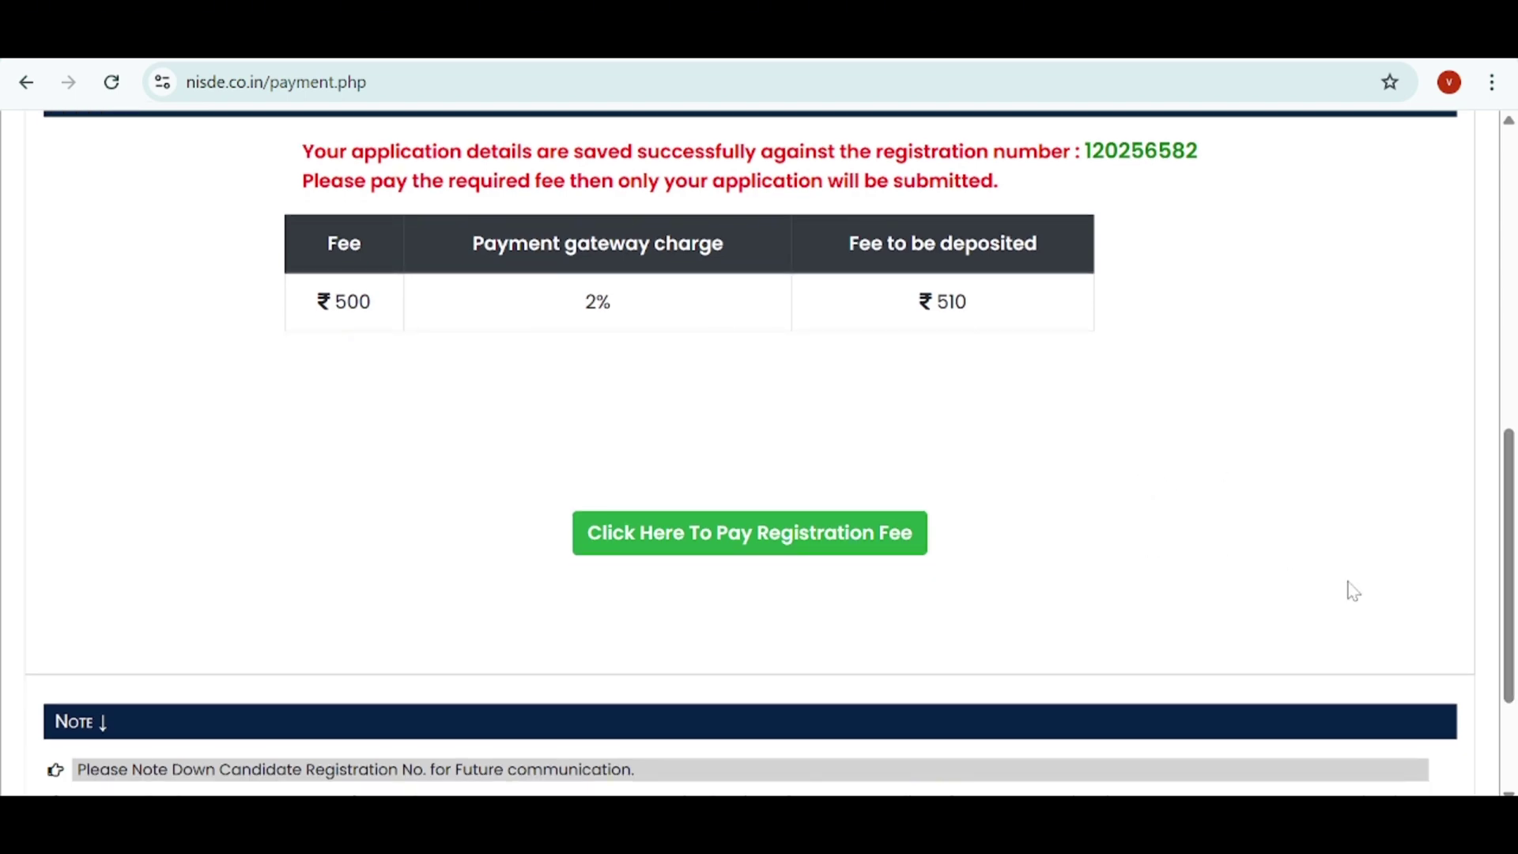
{"action": "left_click_drag", "start_coordinate": [1514, 547], "coordinate": [1514, 630]}
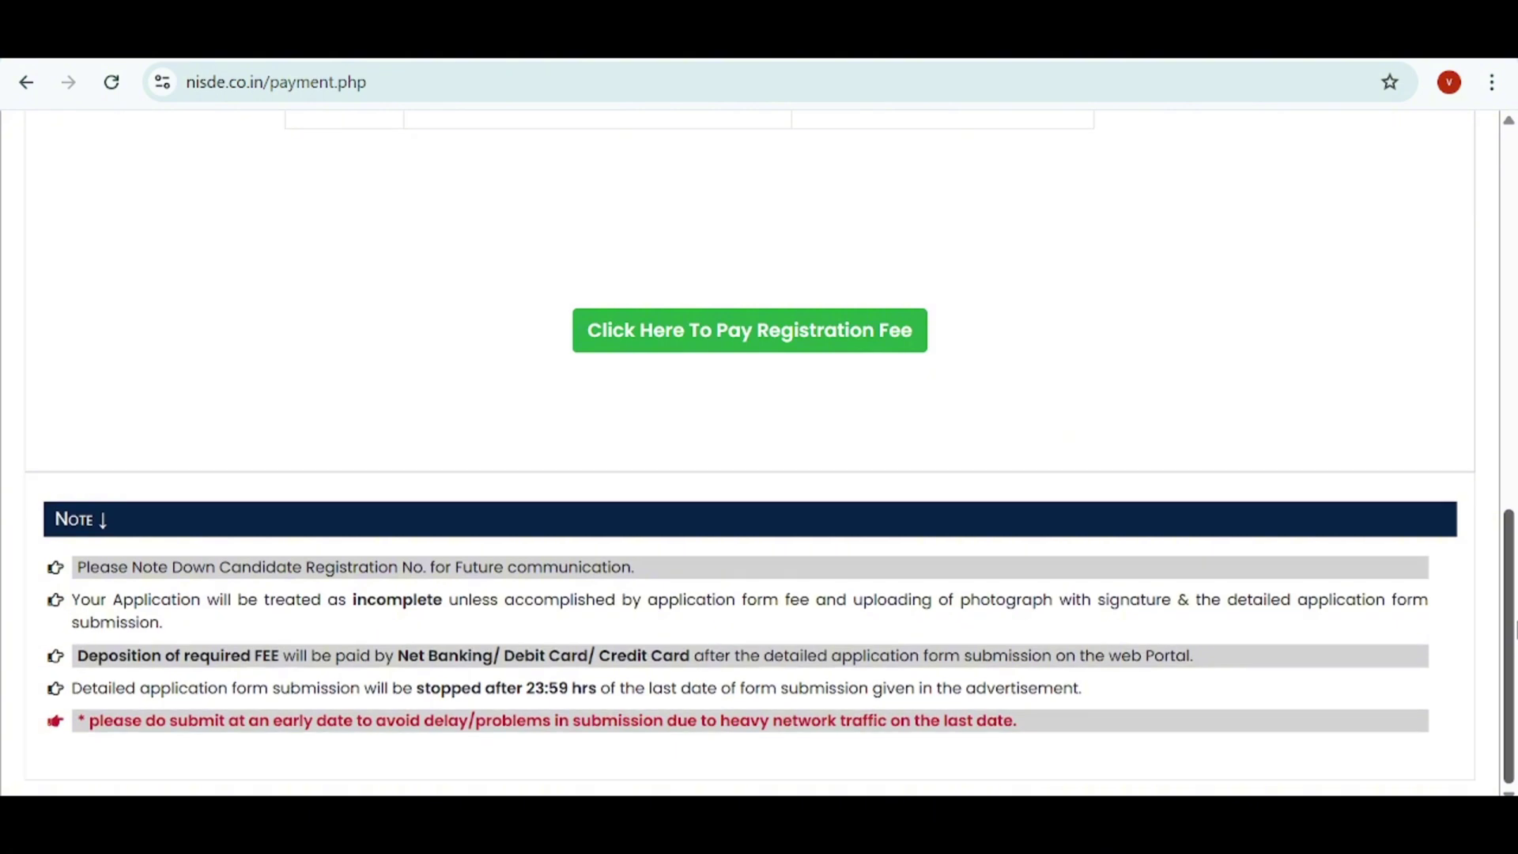
{"action": "left_click", "coordinate": [778, 346]}
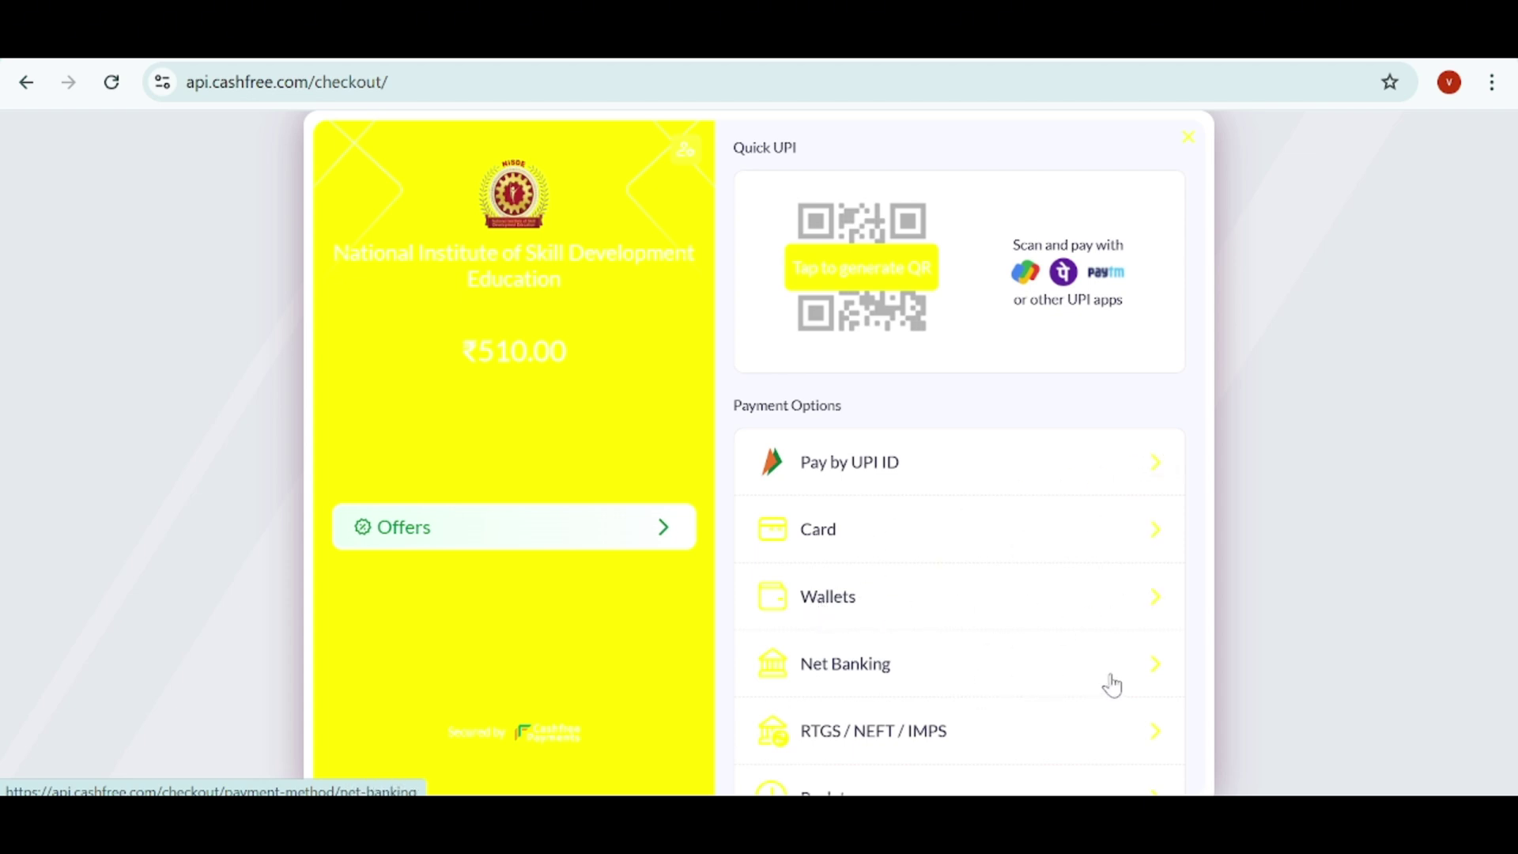
Check the UPI ID payment option, return to the payment methods and generate the Quick UPI QR code.
{"action": "left_click", "coordinate": [1116, 474]}
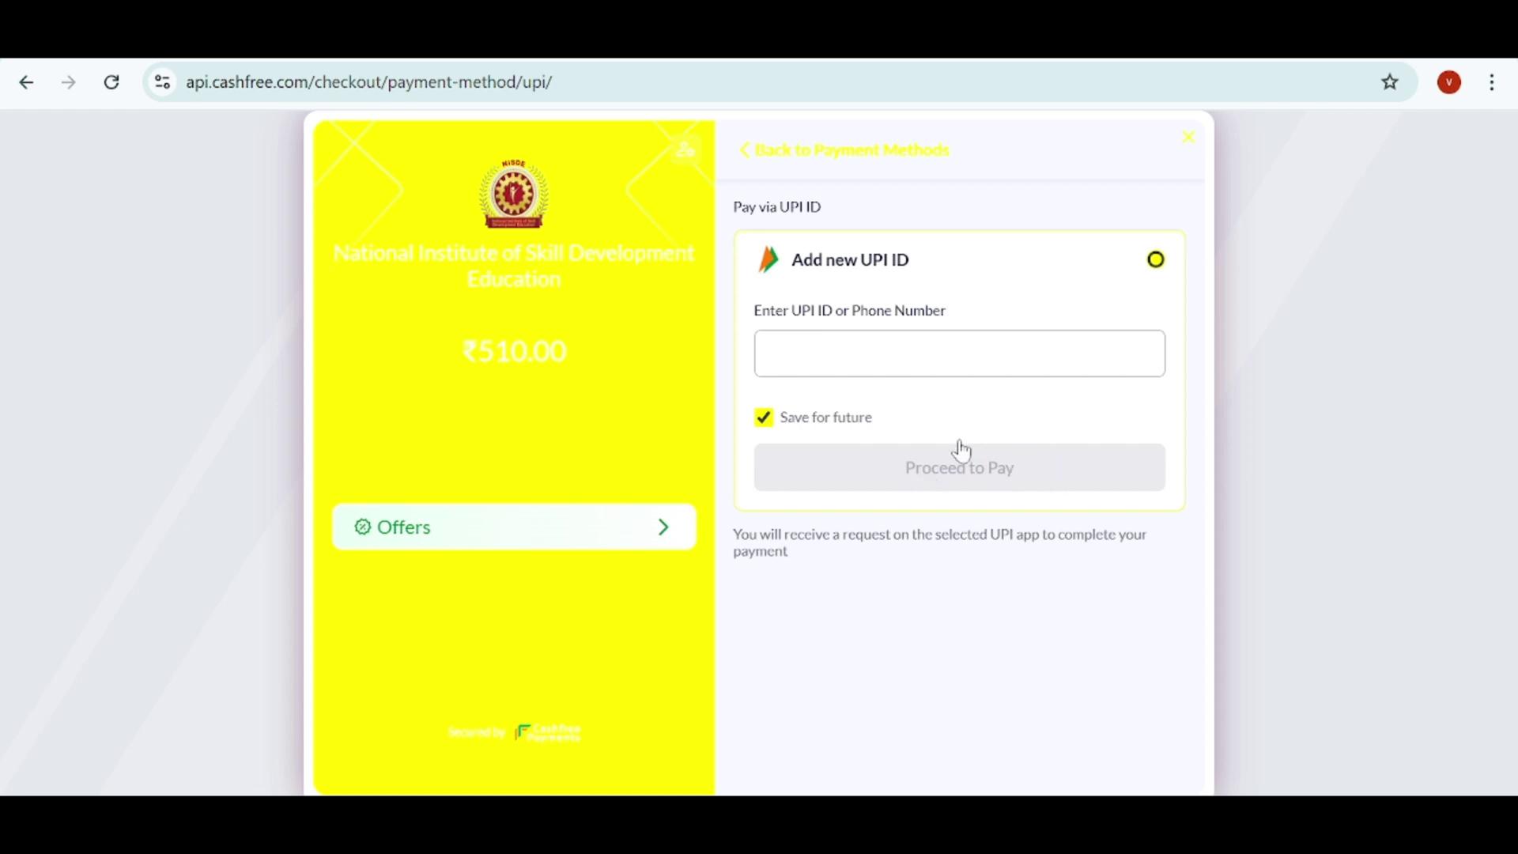
{"action": "left_click", "coordinate": [747, 155]}
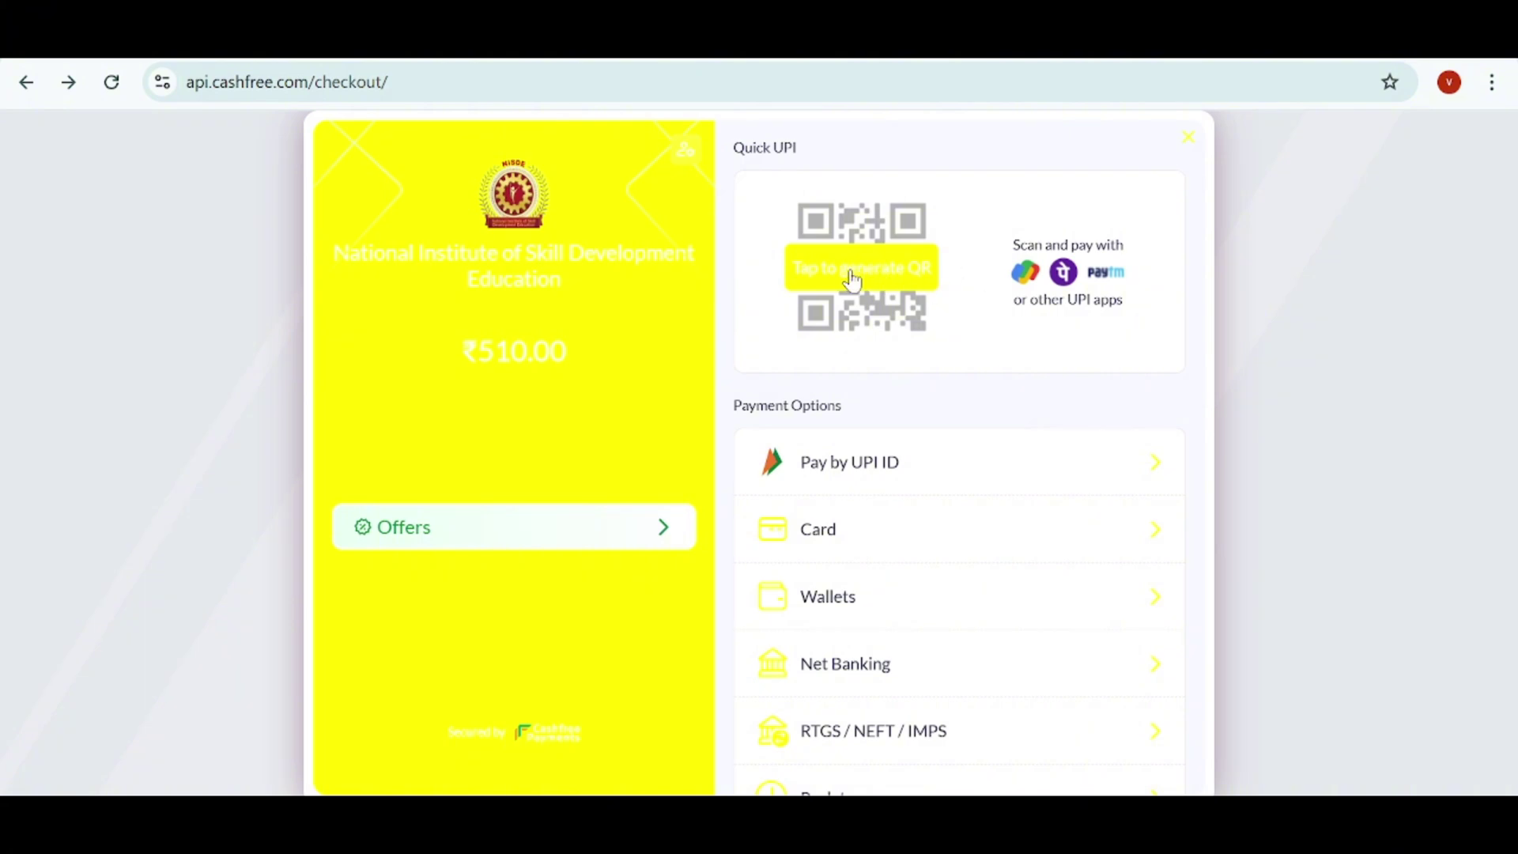
{"action": "left_click", "coordinate": [852, 278]}
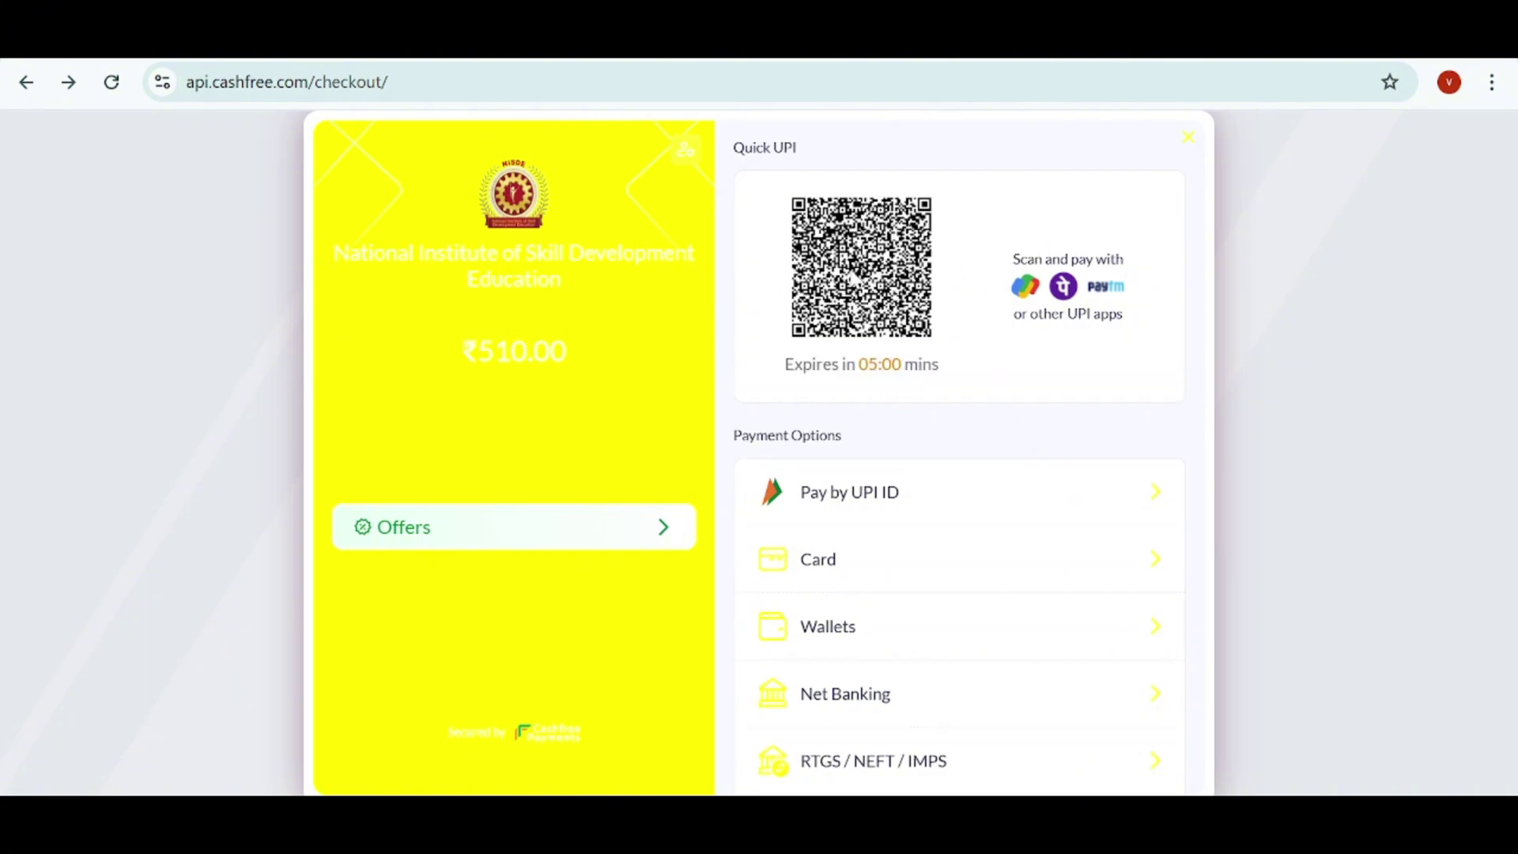